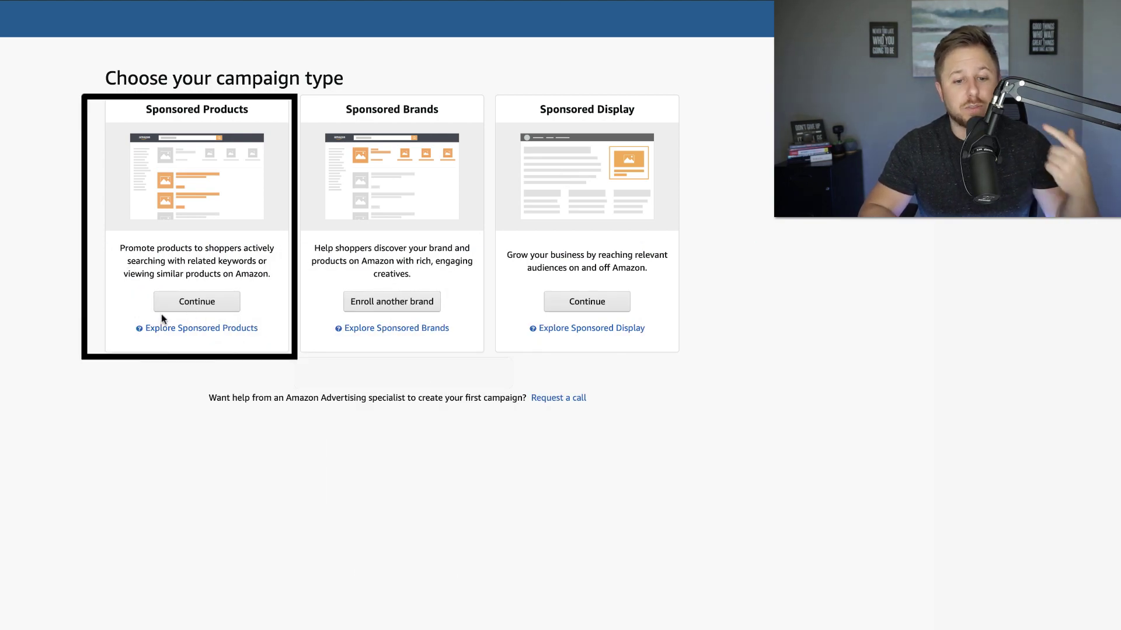
- Start a Sponsored Products campaign named Test with a daily budget of $10.00
click(198, 302)
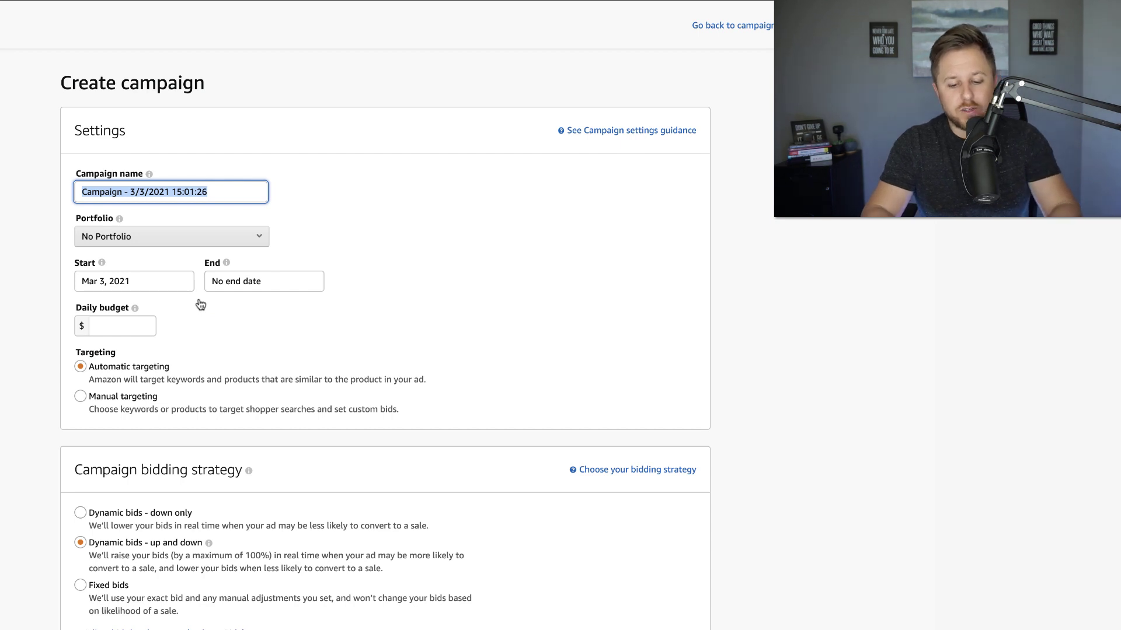
text(Test)
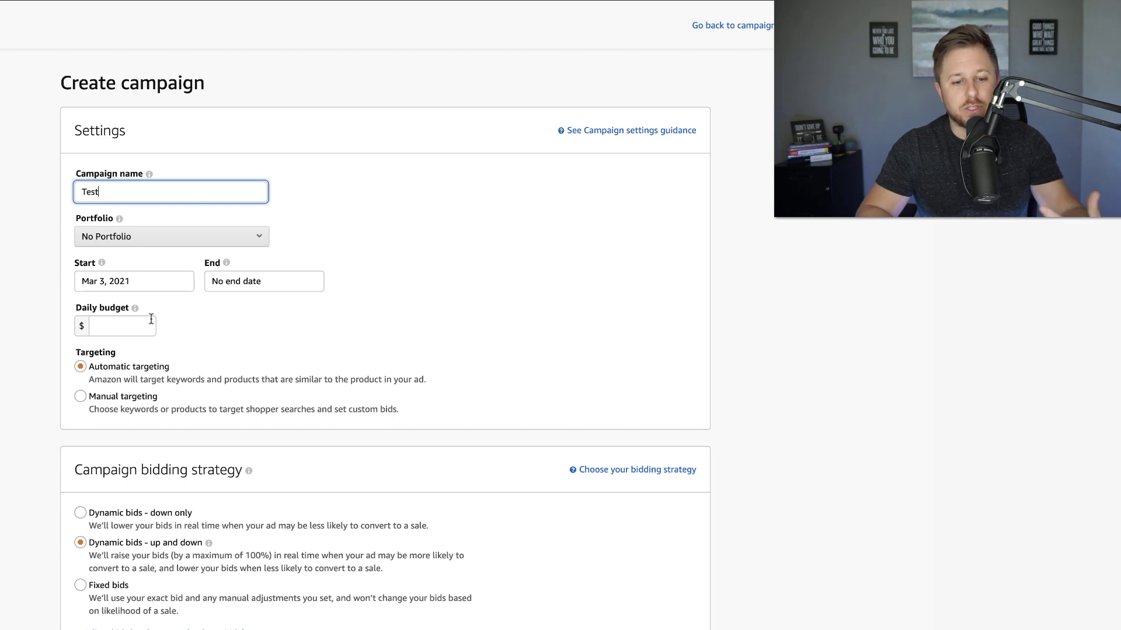
click(121, 326)
text(10.00)
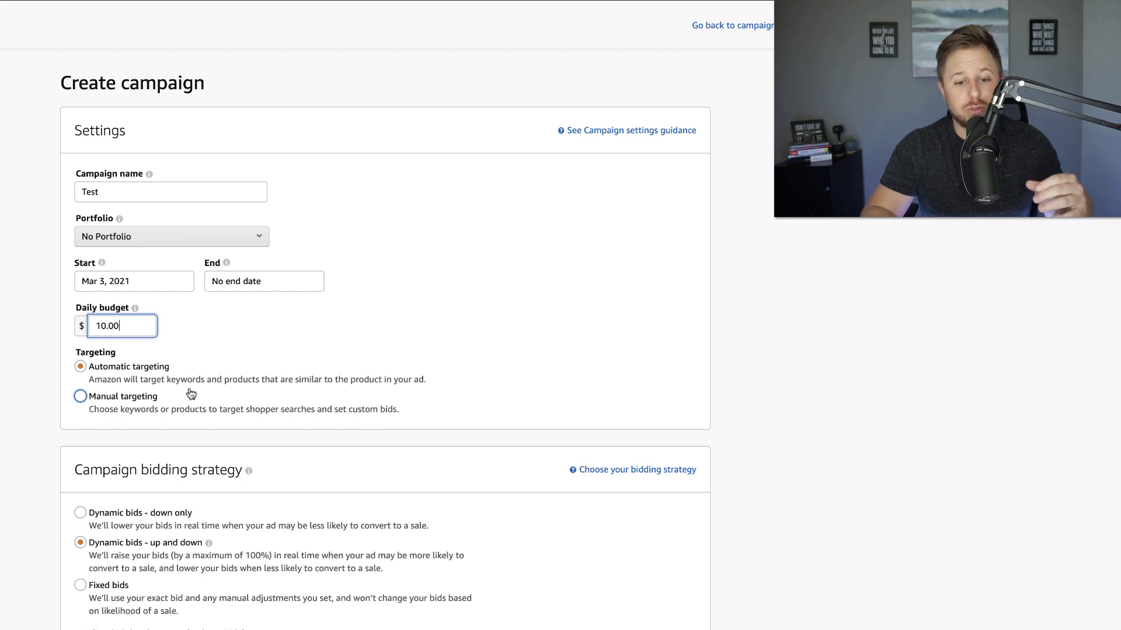
- Try the campaign bidding strategies and settle on Dynamic bids - down only
scroll(191, 394, down, 3)
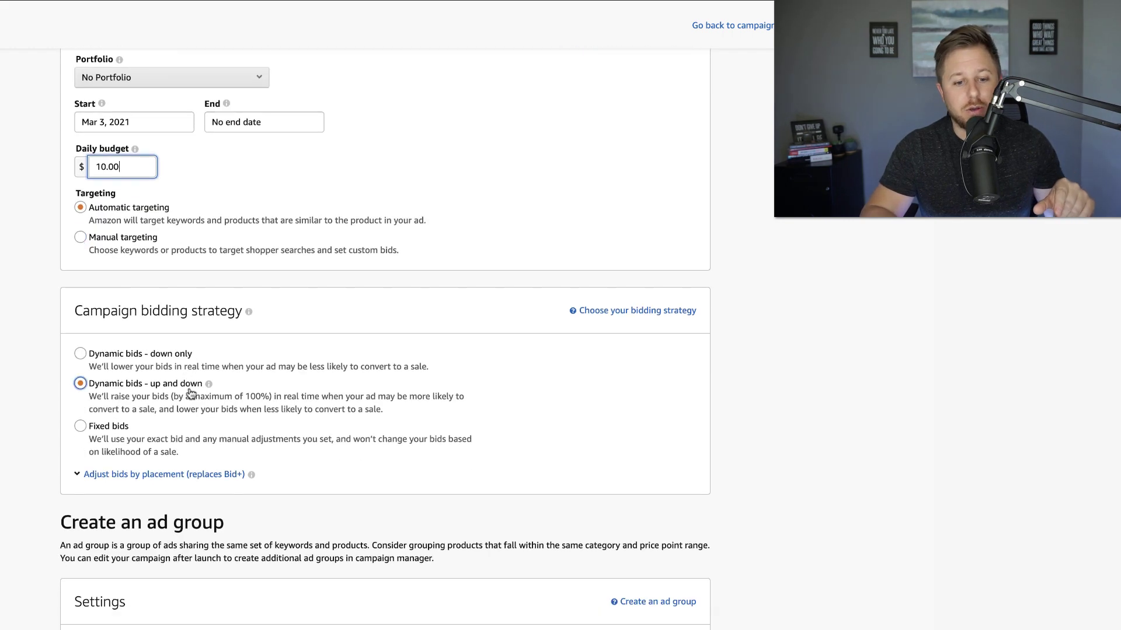
mouse_move(211, 343)
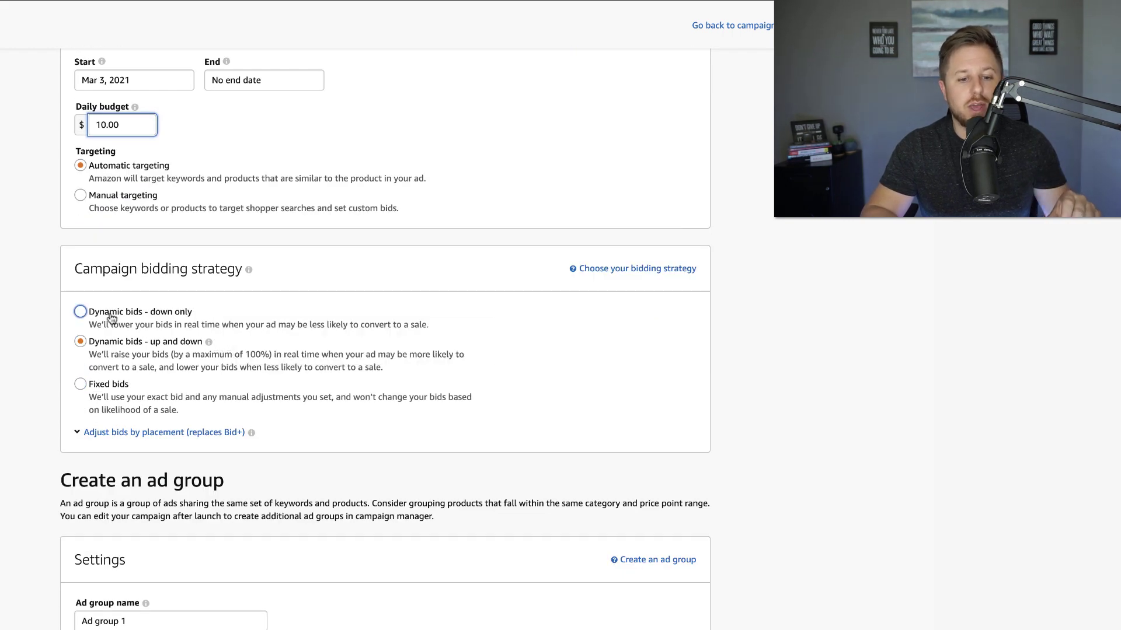
click(81, 312)
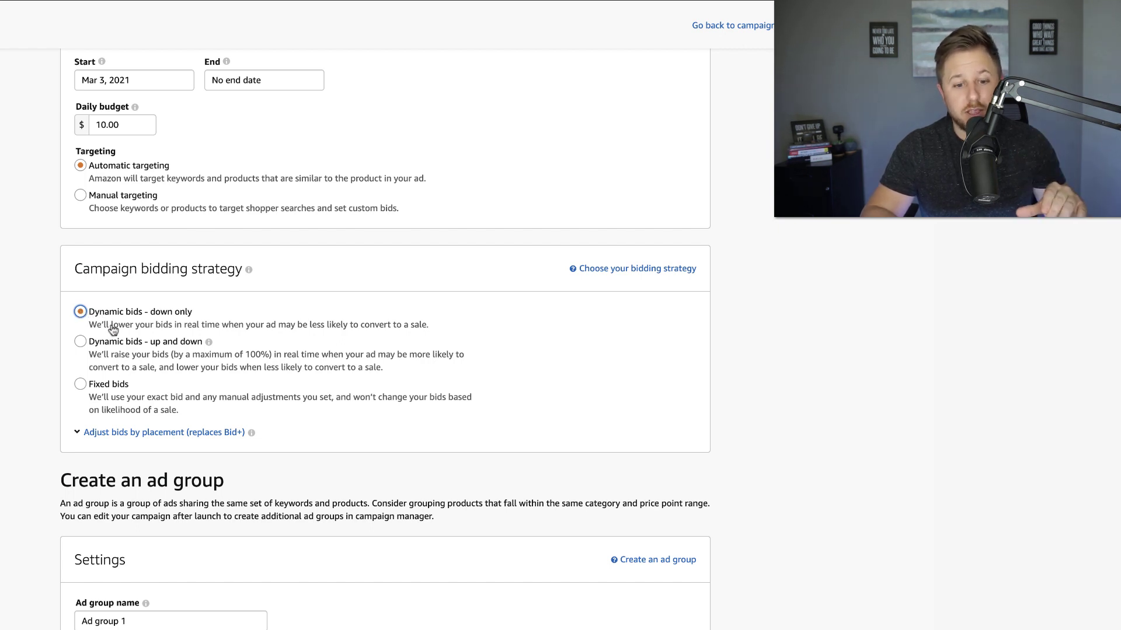
click(81, 342)
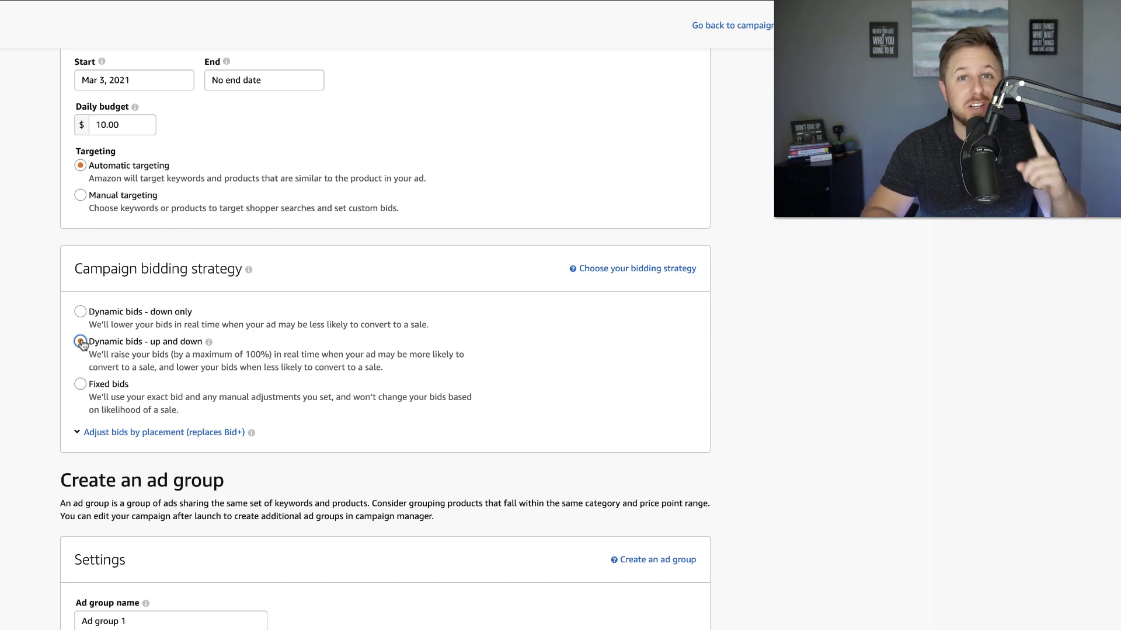
click(80, 385)
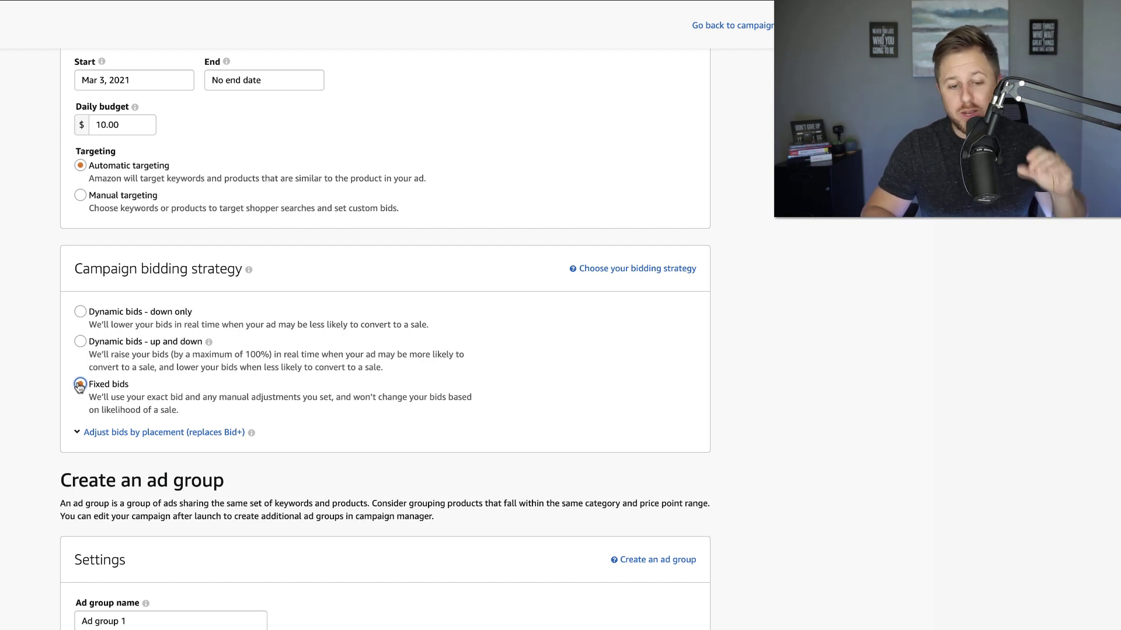
click(80, 313)
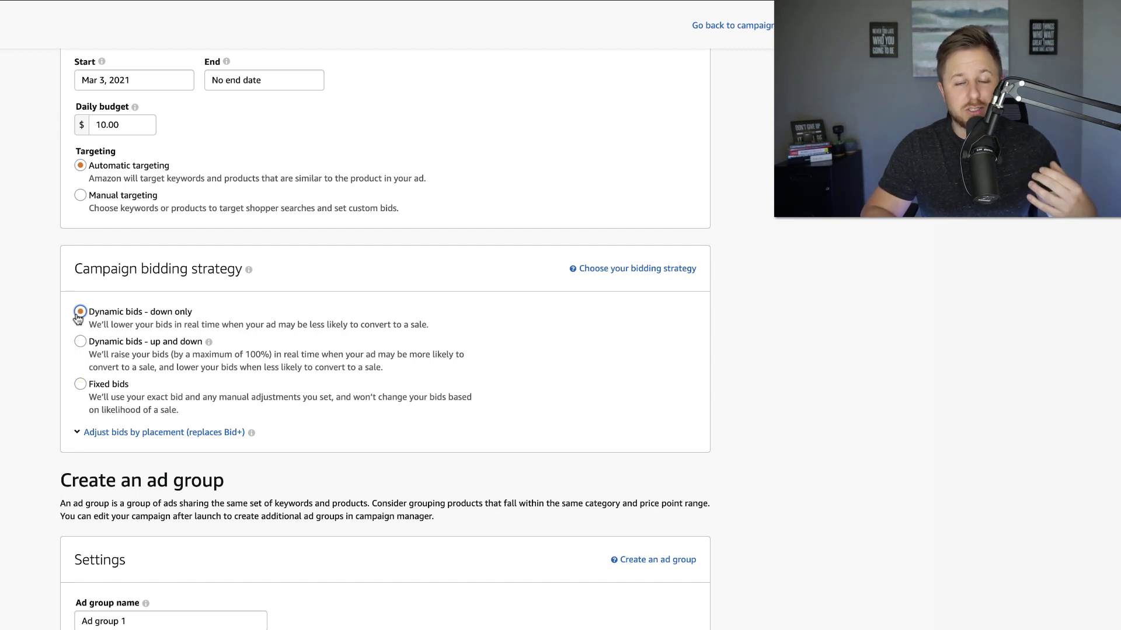
- Name the campaign's ad group New Test
scroll(46, 420, down, 2)
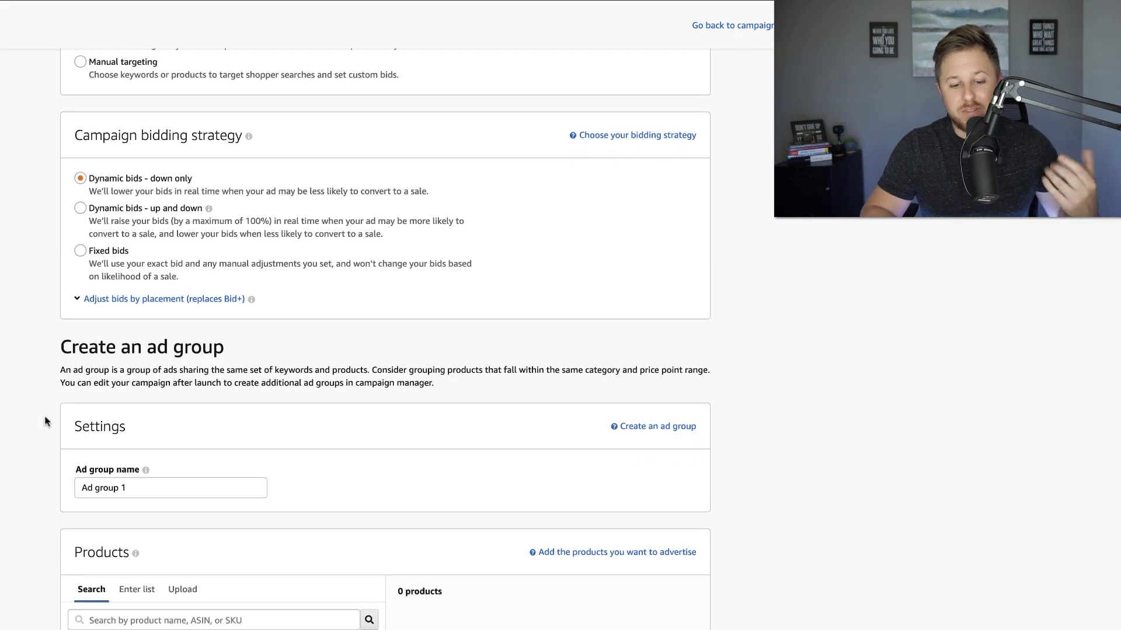
scroll(47, 421, down, 3)
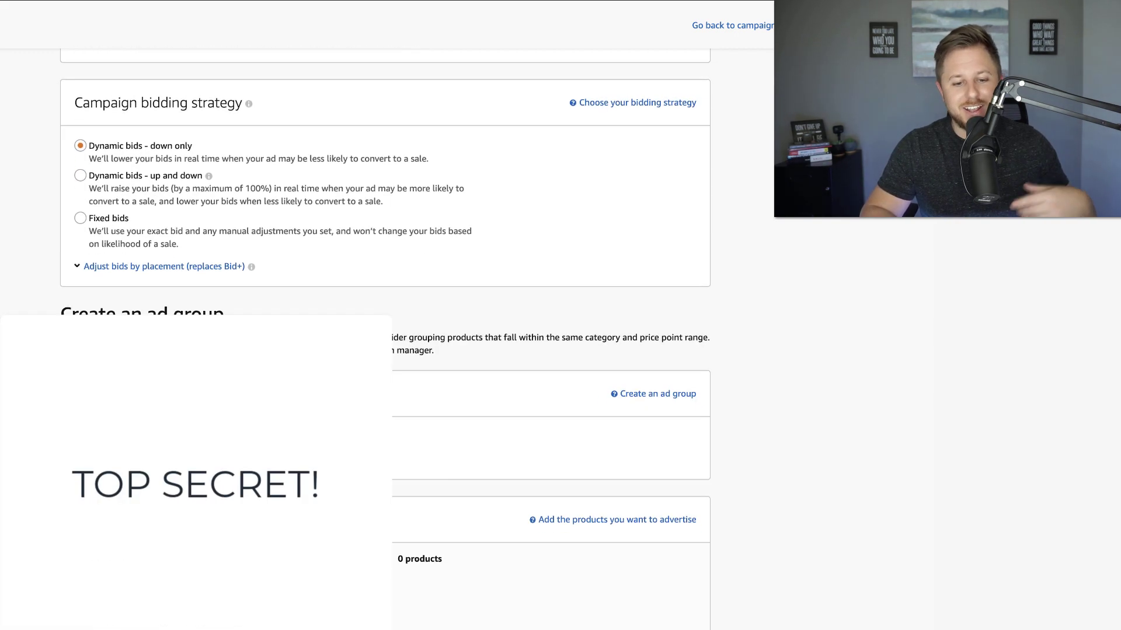
scroll(81, 286, down, 1)
click(136, 240)
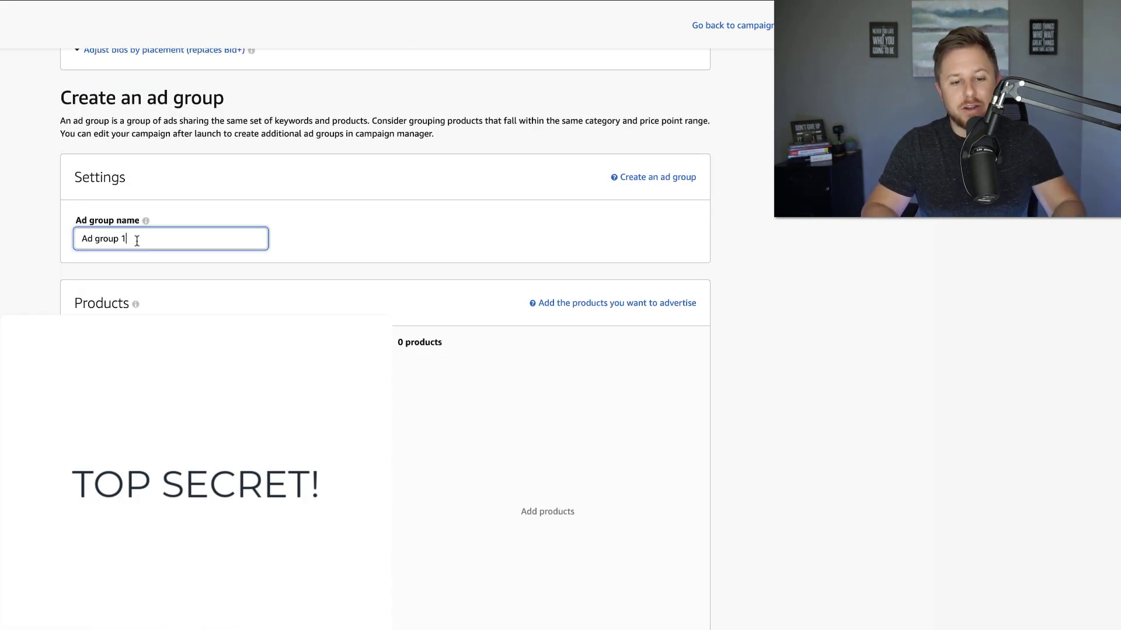
key(ctrl+a)
text(New Test)
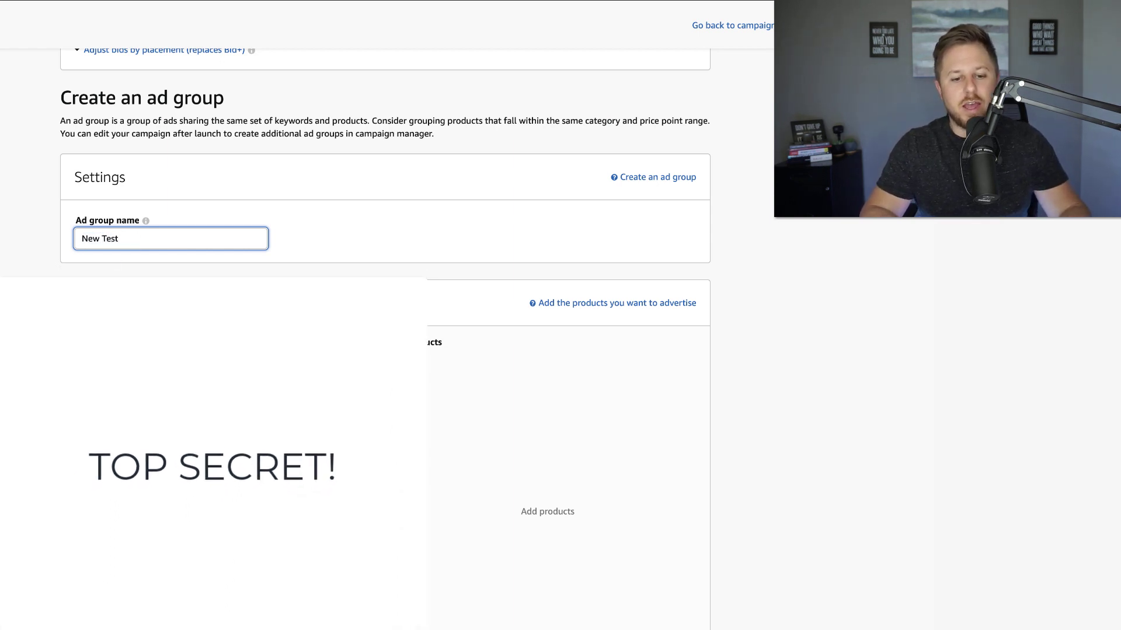
- Show automatic targeting bids by targeting group and read the explanations of the close match, substitutes and loose match groups
scroll(137, 244, down, 3)
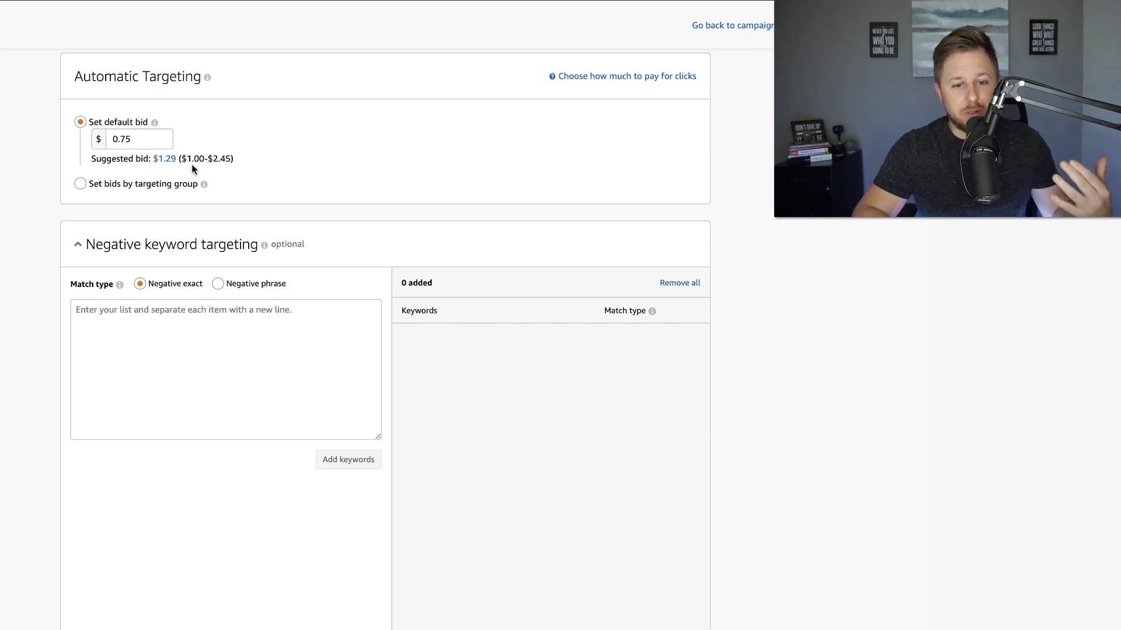
click(81, 185)
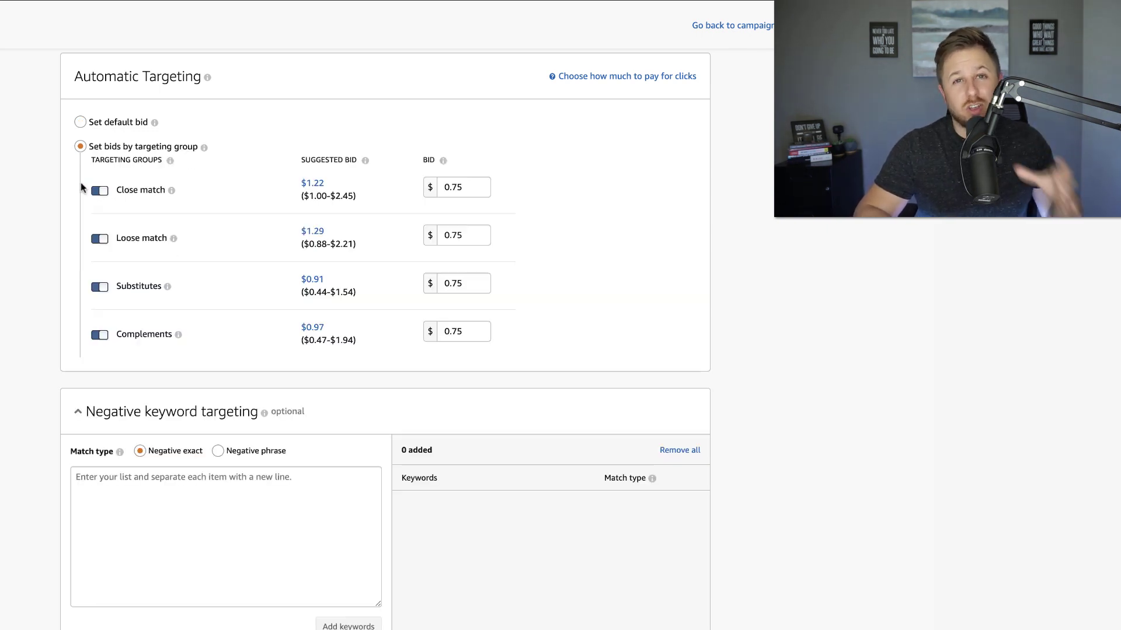
click(172, 192)
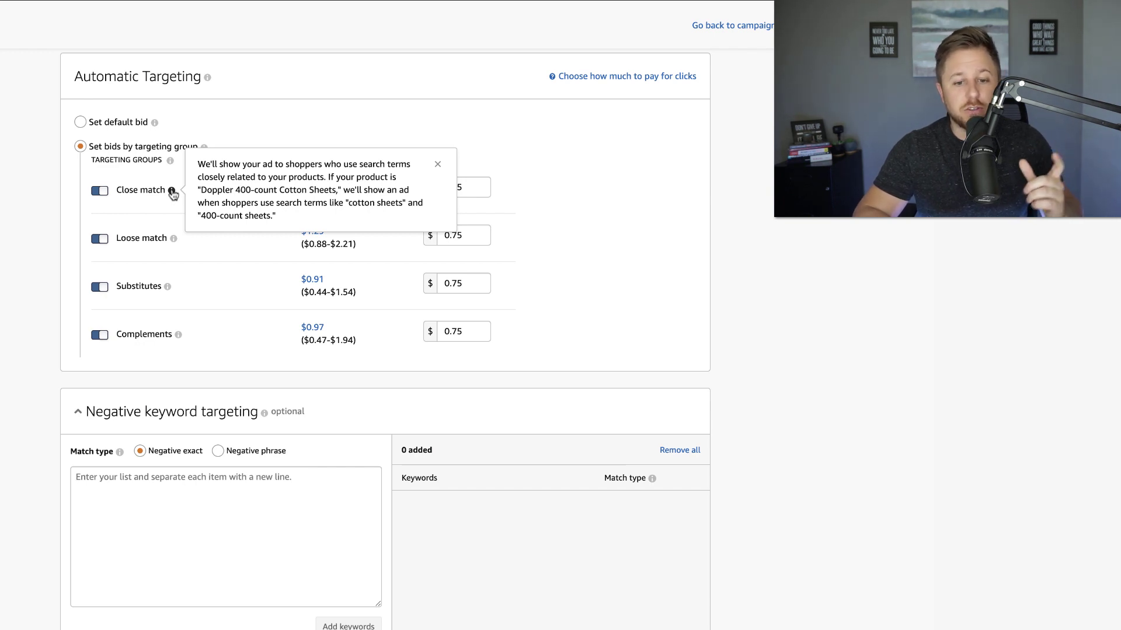
mouse_move(179, 337)
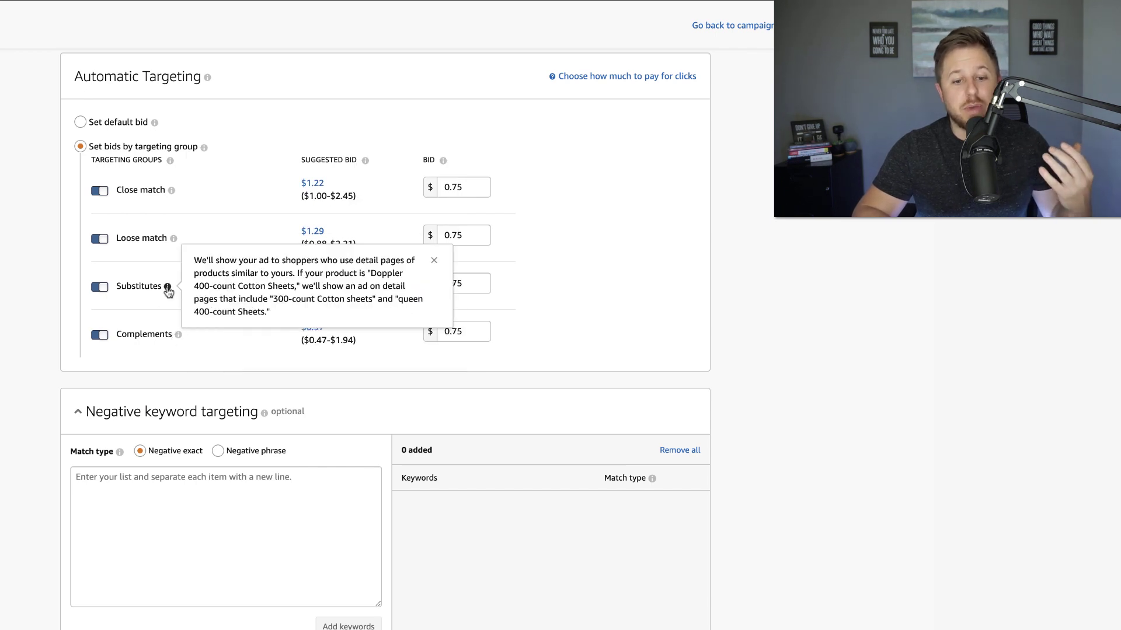
mouse_move(174, 244)
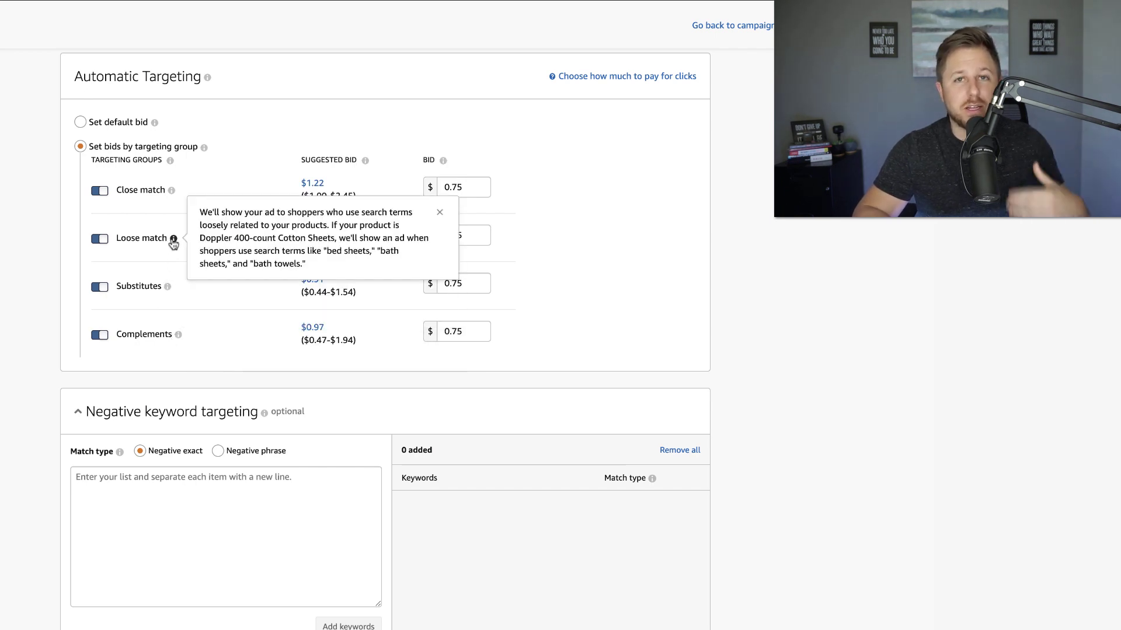
scroll(533, 288, up, 1)
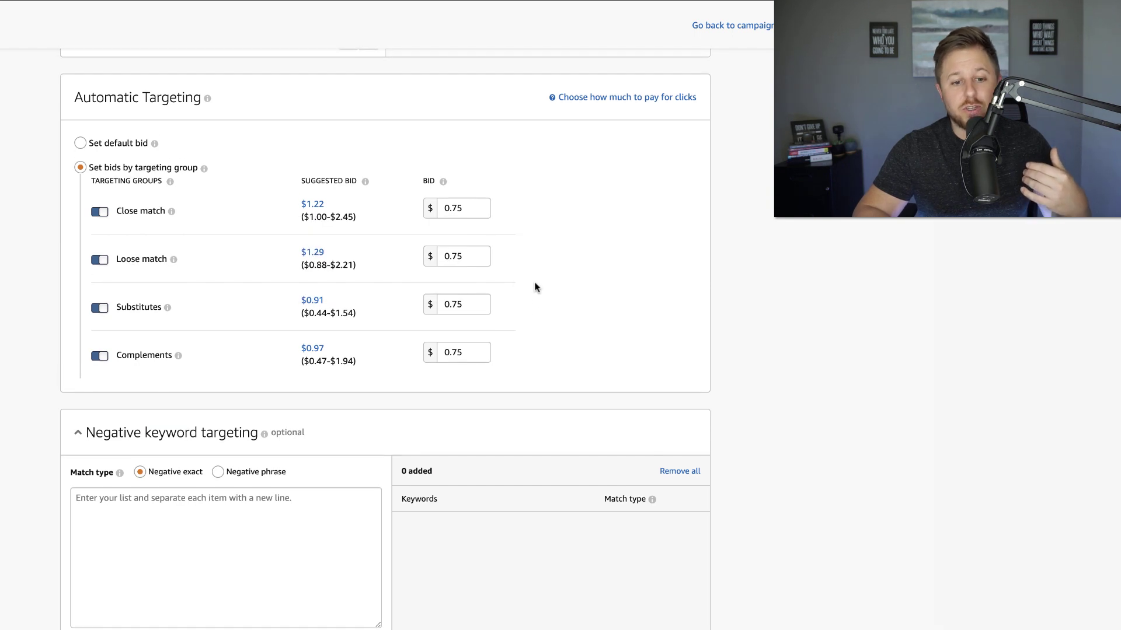
- Return automatic targeting to a single default bid and set it to $1.49
click(81, 143)
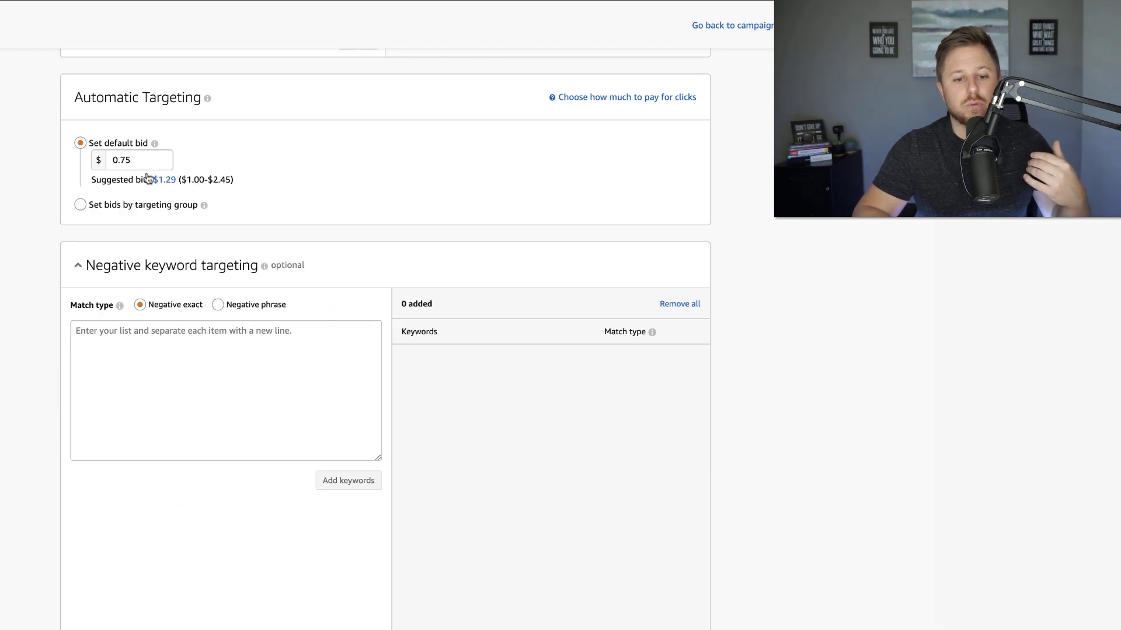
drag(154, 160, 75, 158)
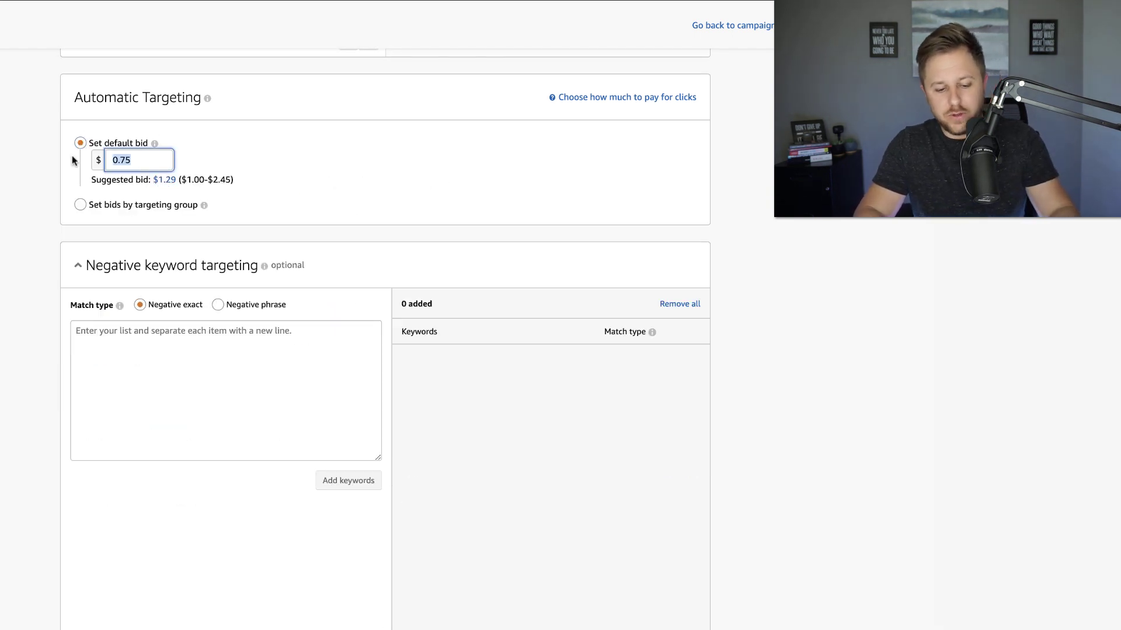
text(1.49)
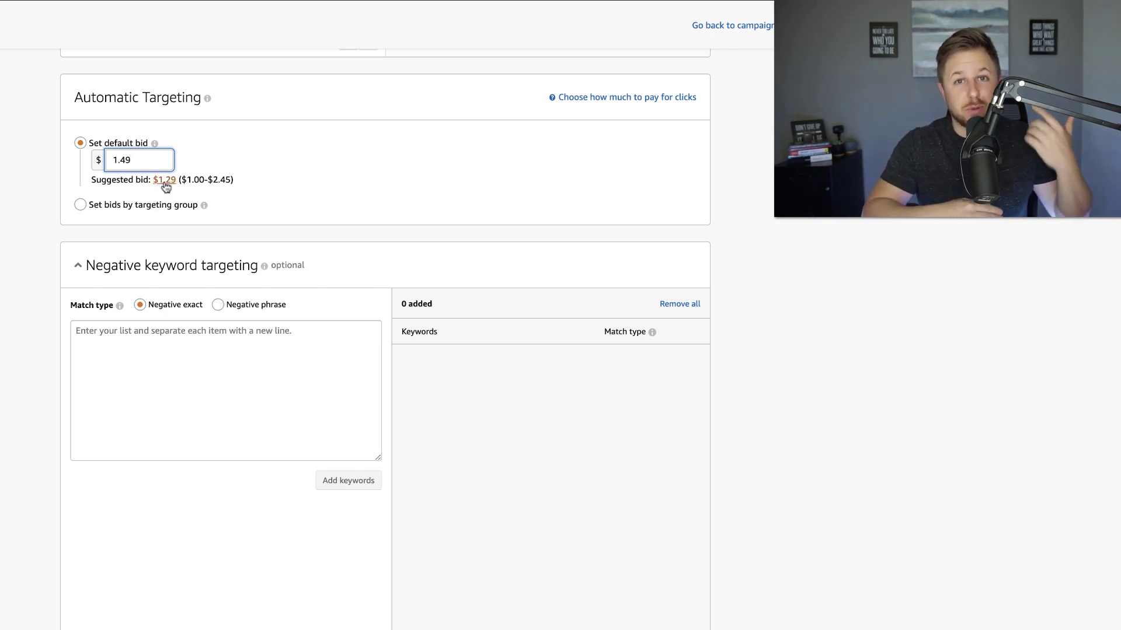
- Enter pillow in the negative exact keyword list and collapse the negative keyword targeting section
scroll(151, 248, down, 1)
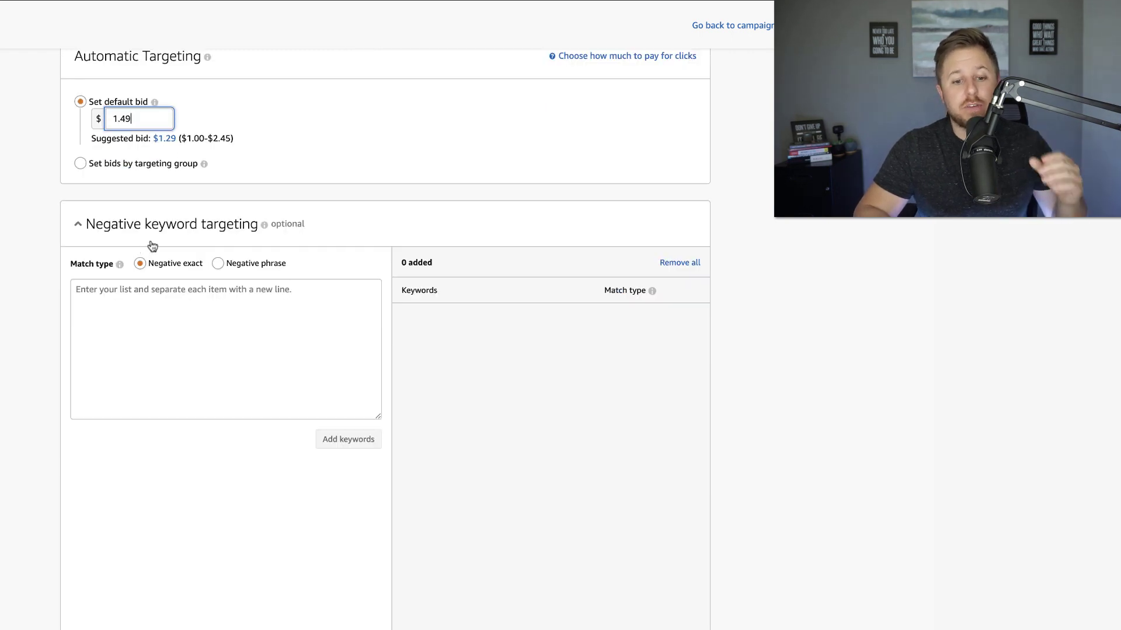
click(194, 298)
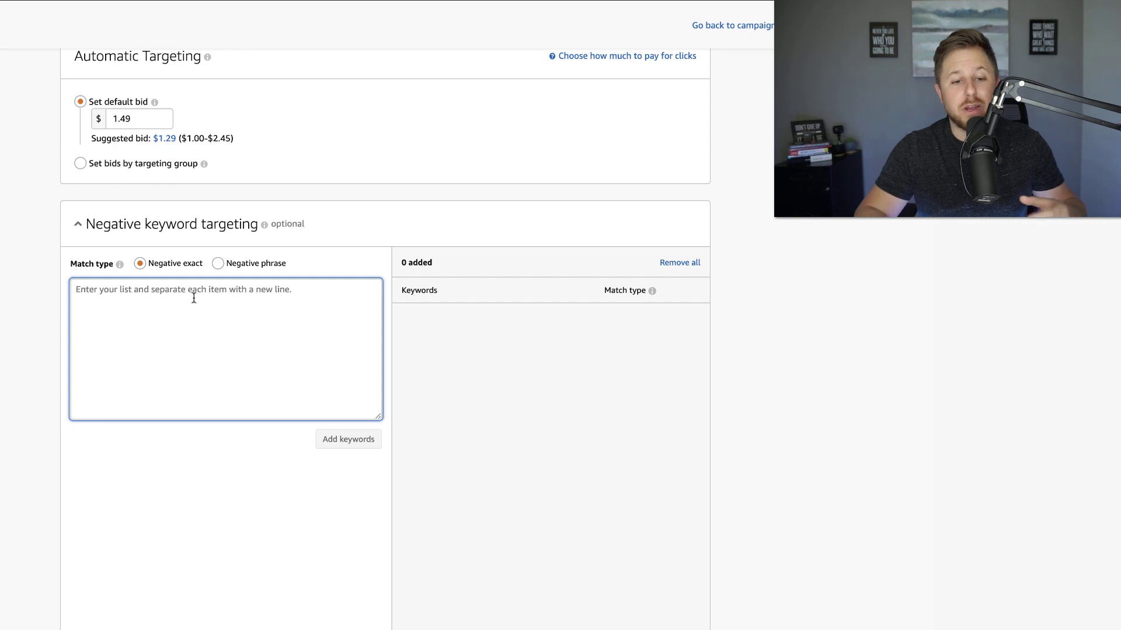
text(pillow)
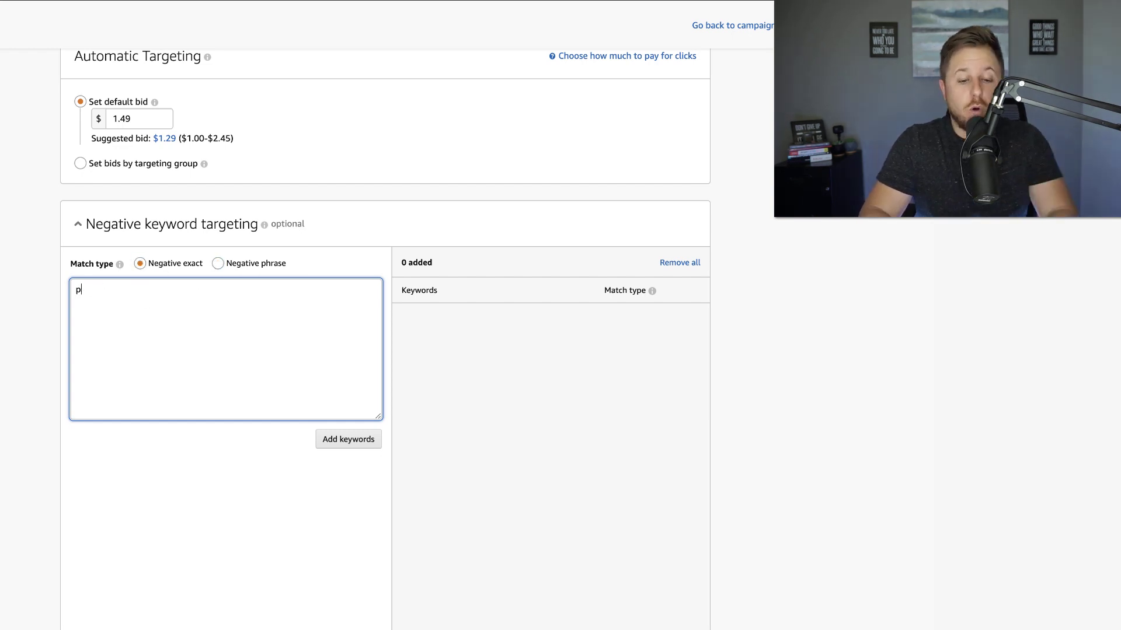
text(illow)
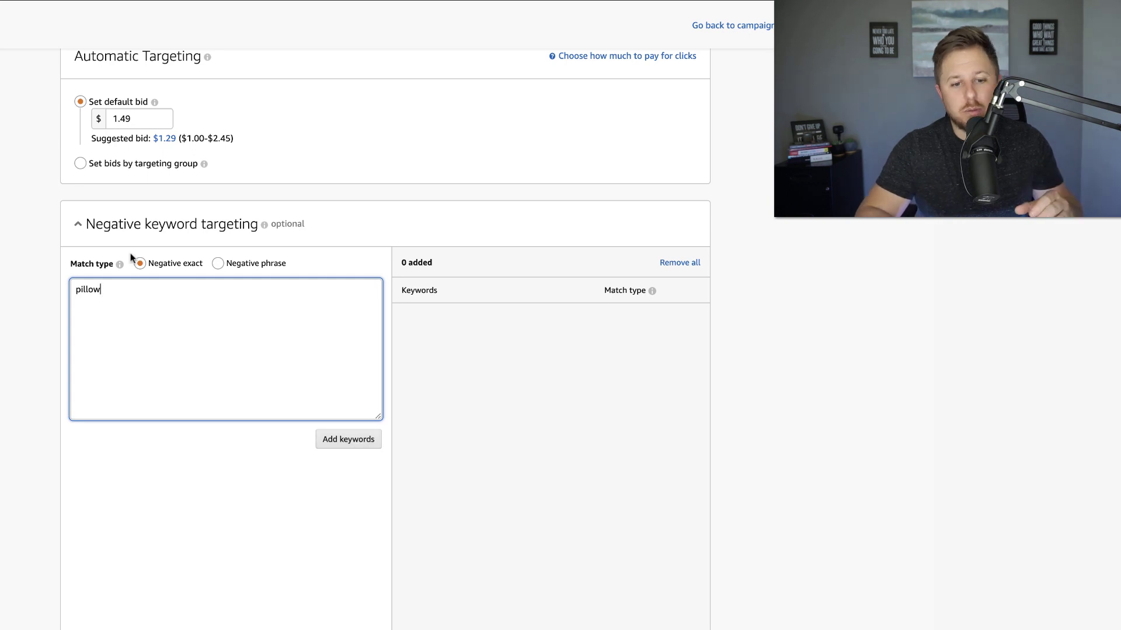
click(69, 225)
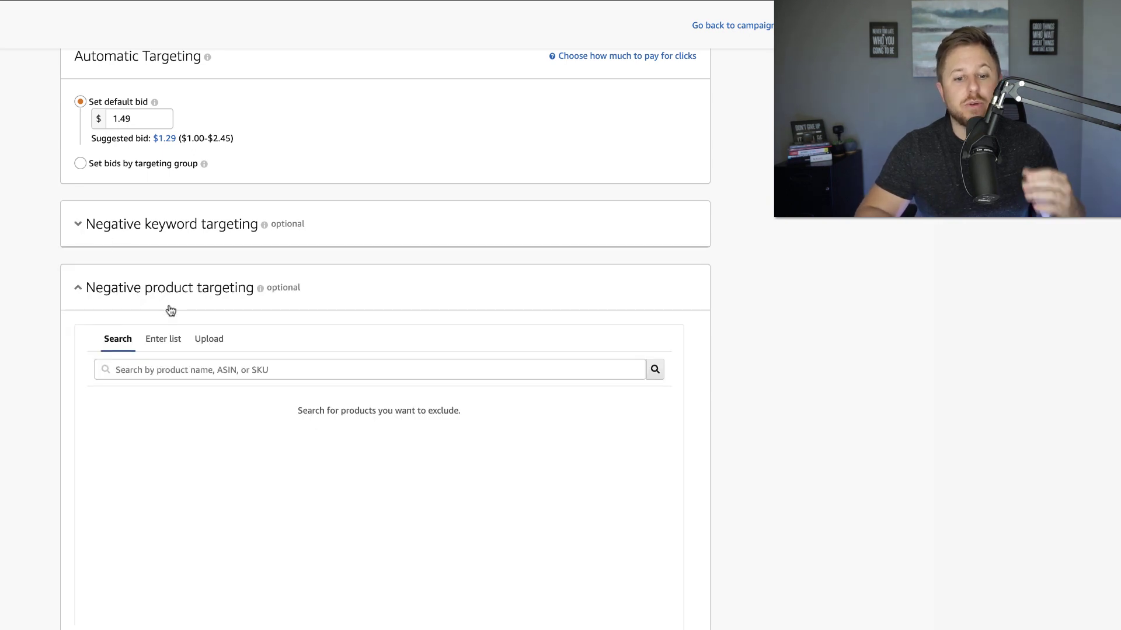
- Look at the product search and list entry options for excluding products under negative product targeting
scroll(181, 298, down, 3)
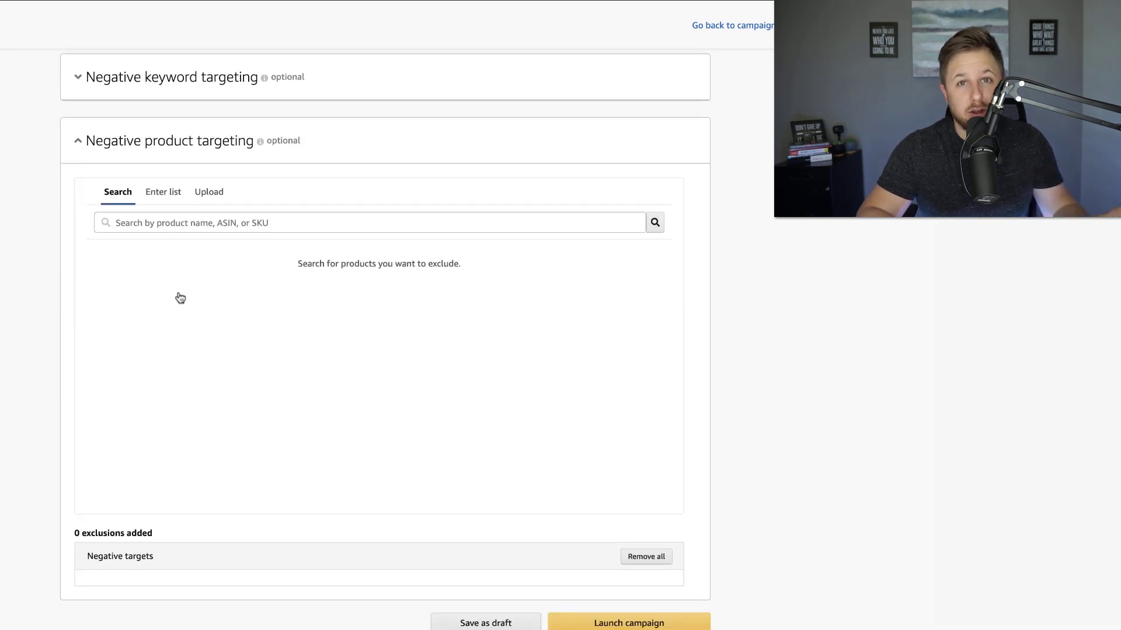
scroll(181, 298, up, 1)
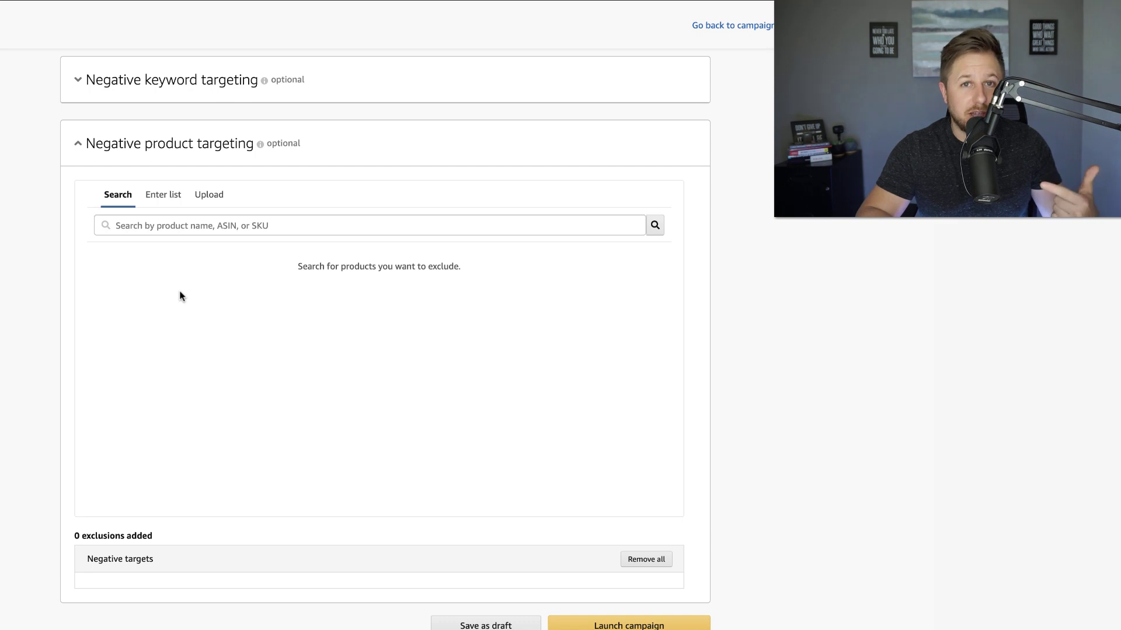
click(187, 222)
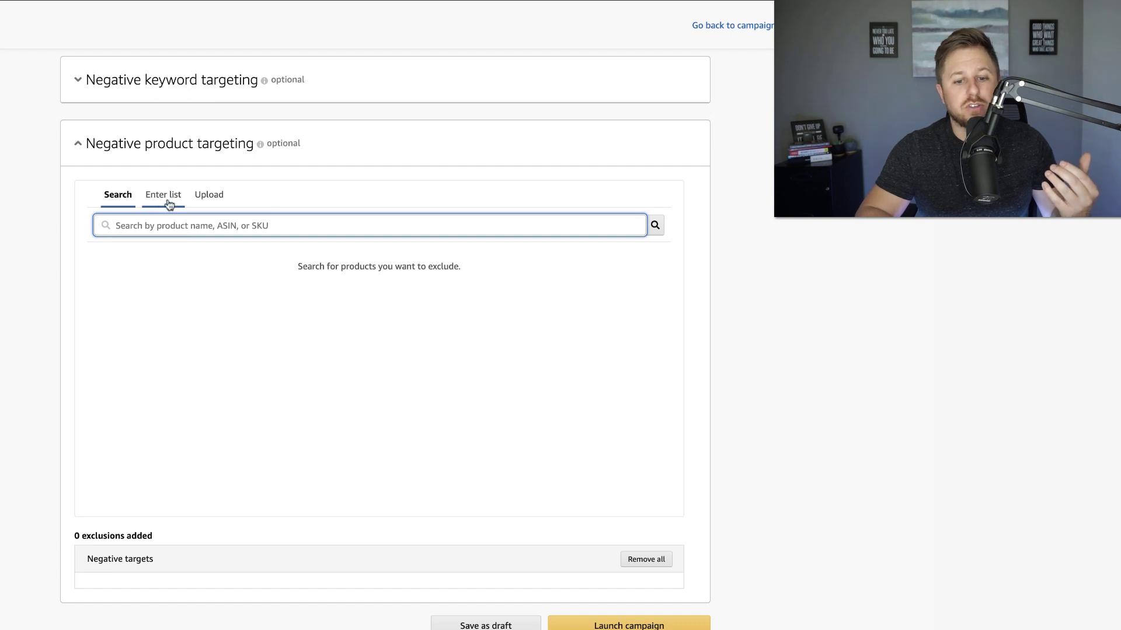
click(169, 202)
click(167, 240)
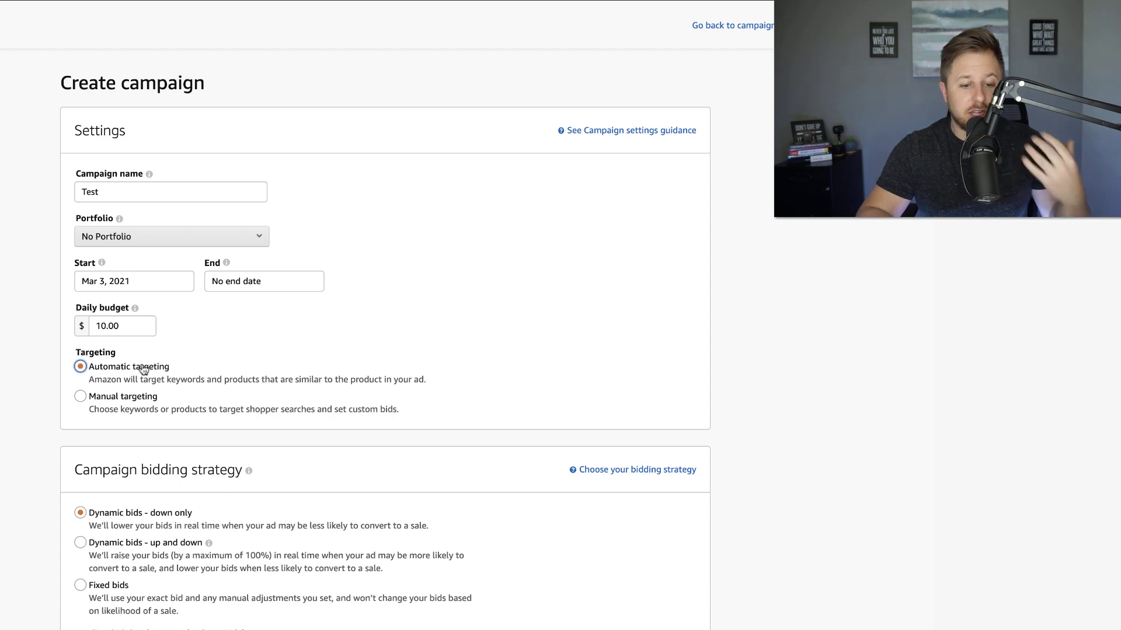
- Switch the Test campaign from automatic to manual targeting
click(115, 399)
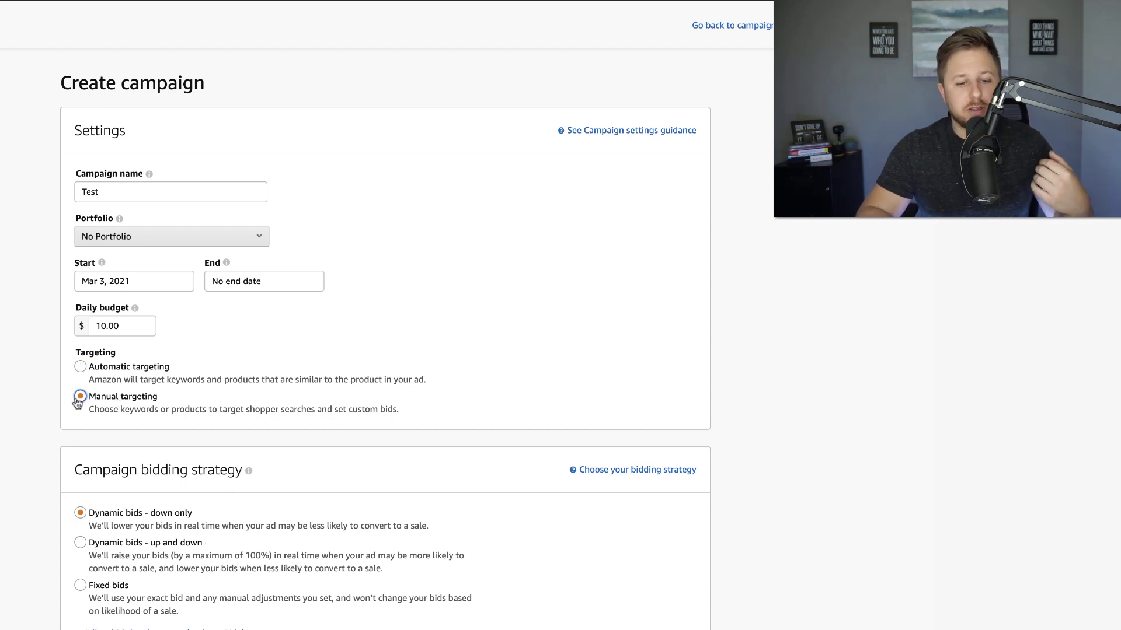
scroll(151, 408, down, 2)
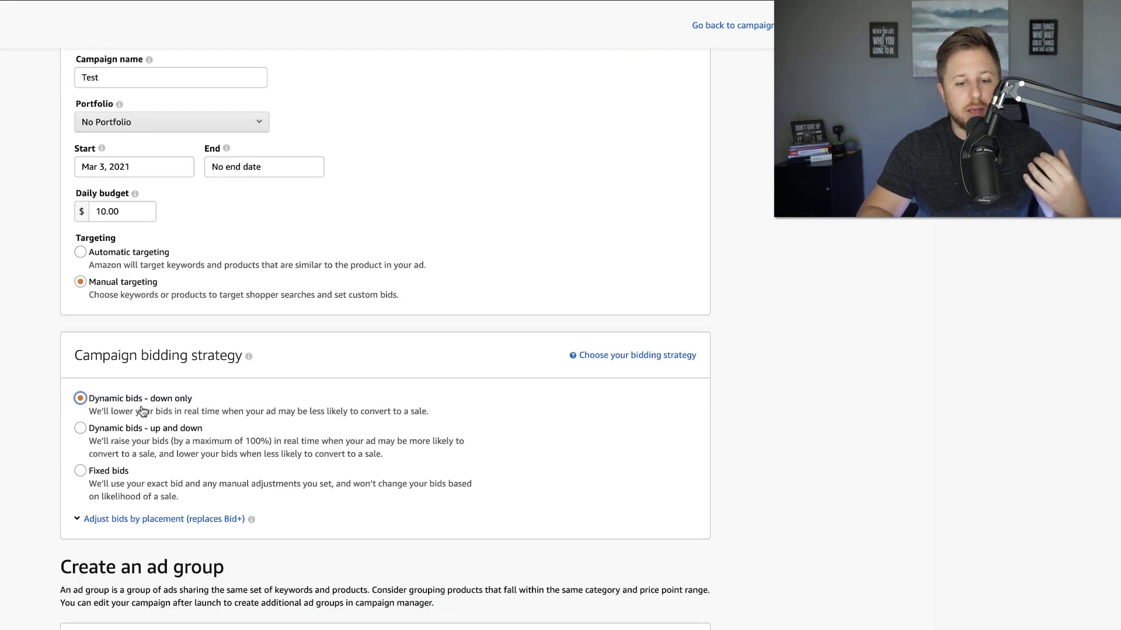
- Enter cheese board in the keyword list for manual keyword targeting
scroll(279, 386, down, 3)
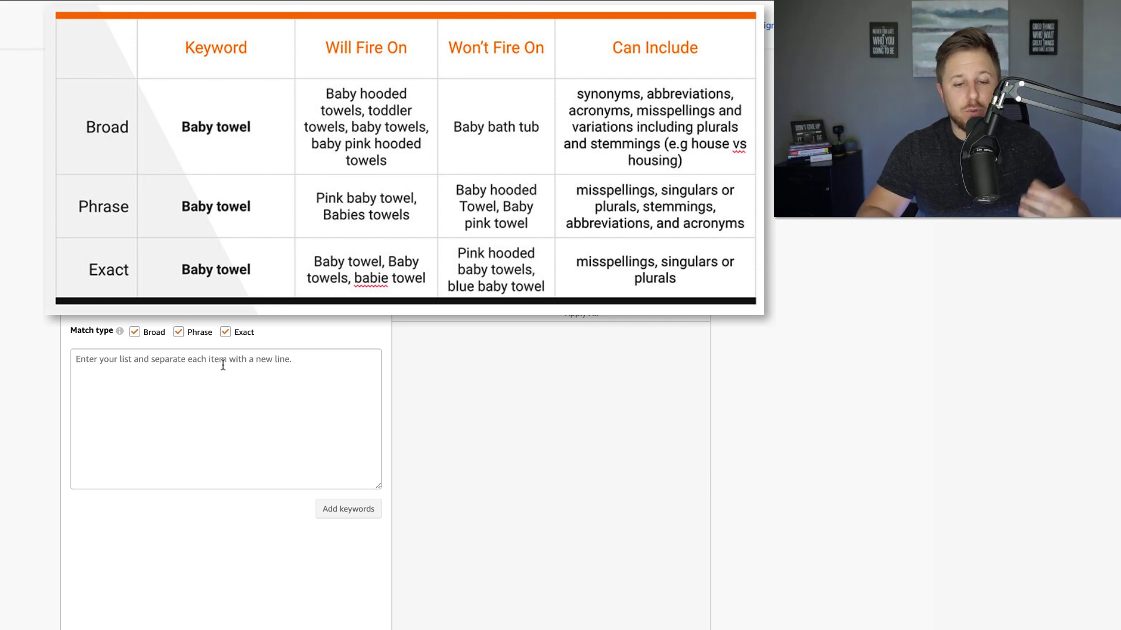
click(219, 366)
text(xhal)
key(BackSpace)
key(BackSpace)
key(BackSpace)
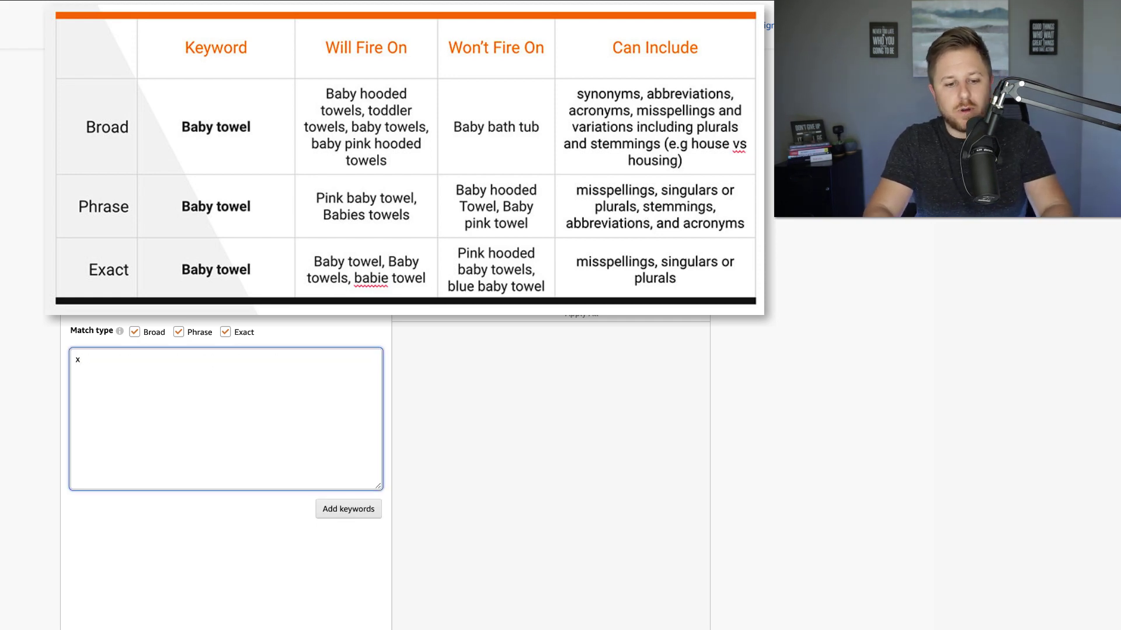
key(BackSpace)
text(cheese board)
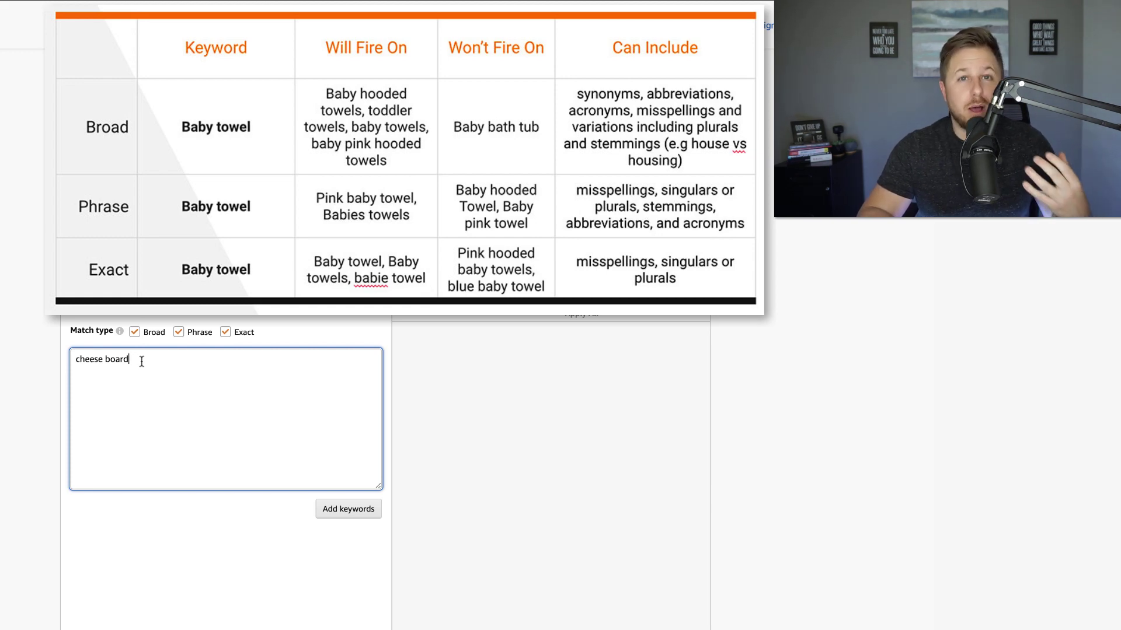
- Limit the match type to Exact only and add the cheese board keyword to the campaign
click(178, 333)
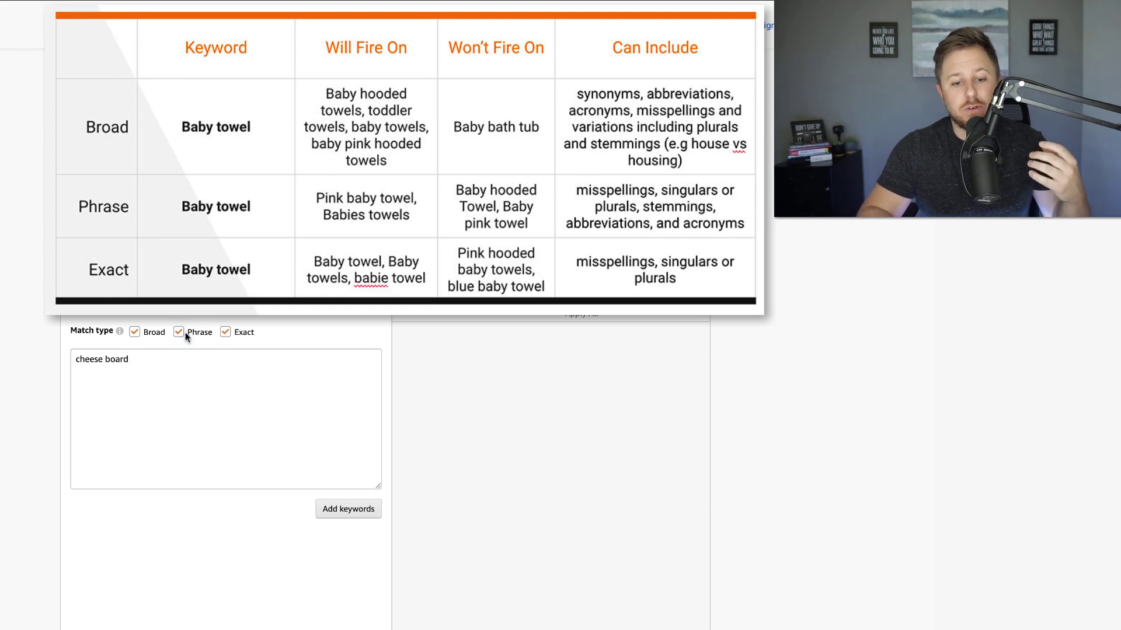
click(134, 332)
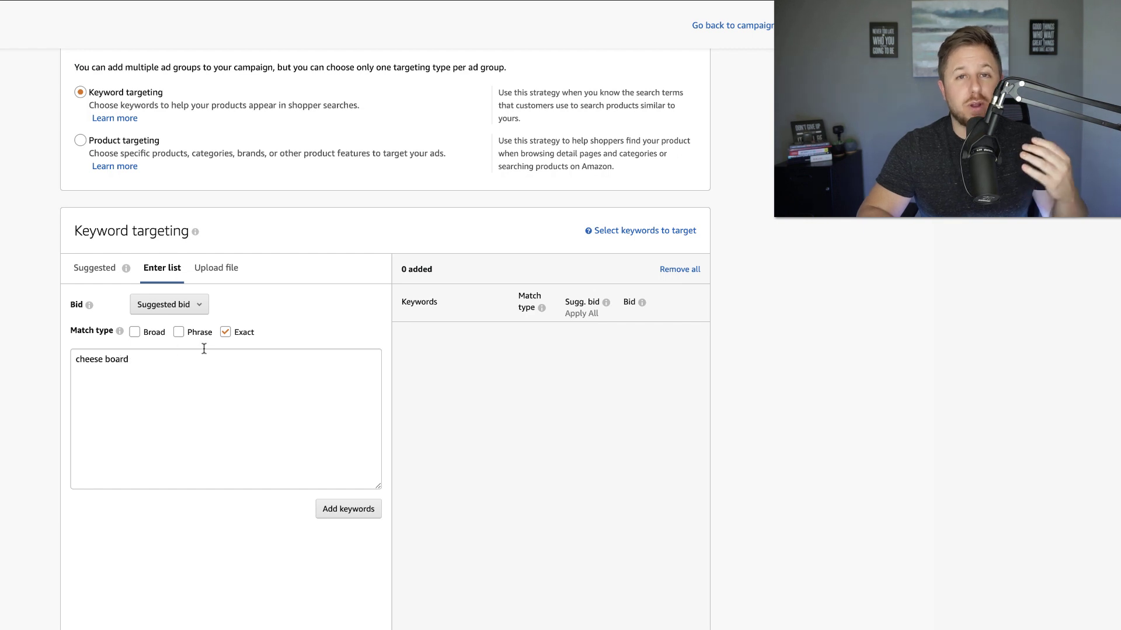
click(356, 509)
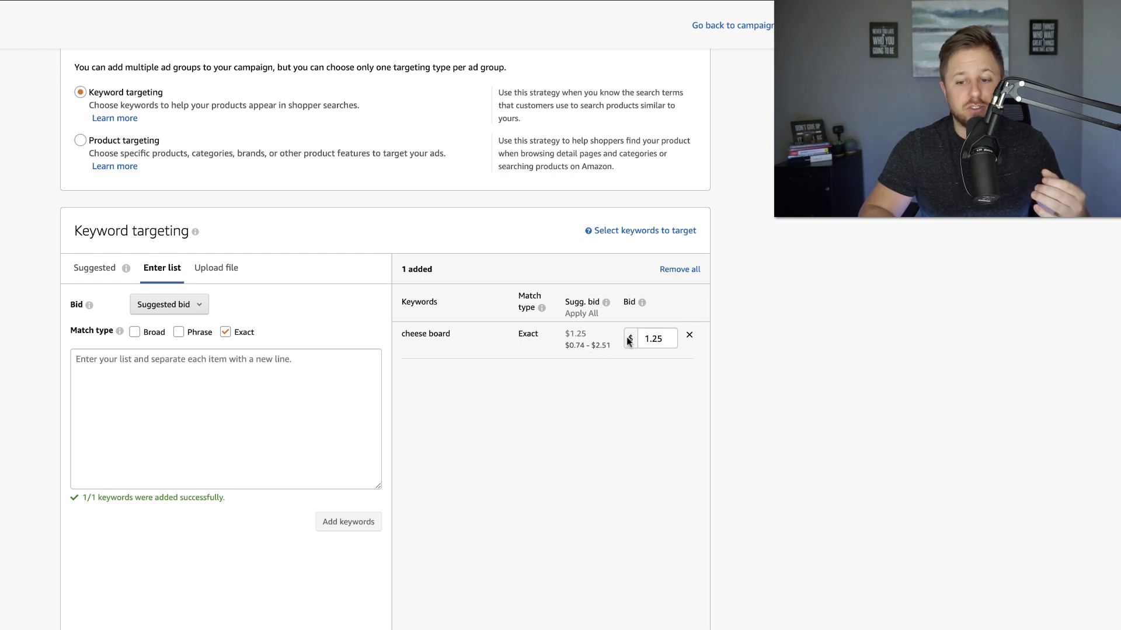
- Set the bid for the cheese board exact keyword to $2.10 and save it
drag(665, 338, 628, 340)
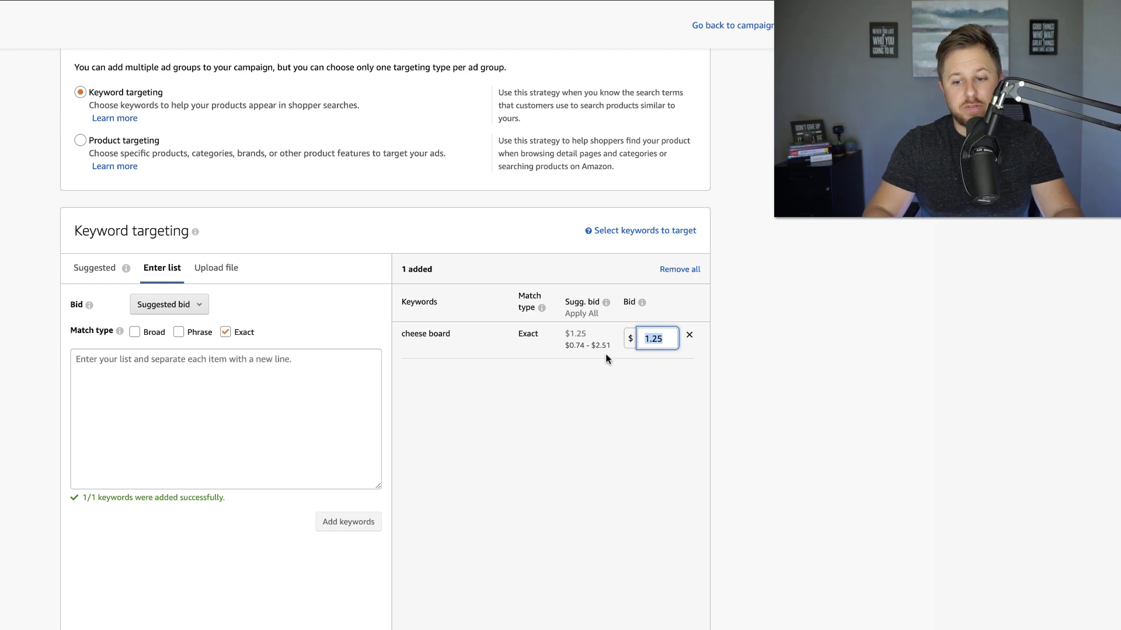
text(2.)
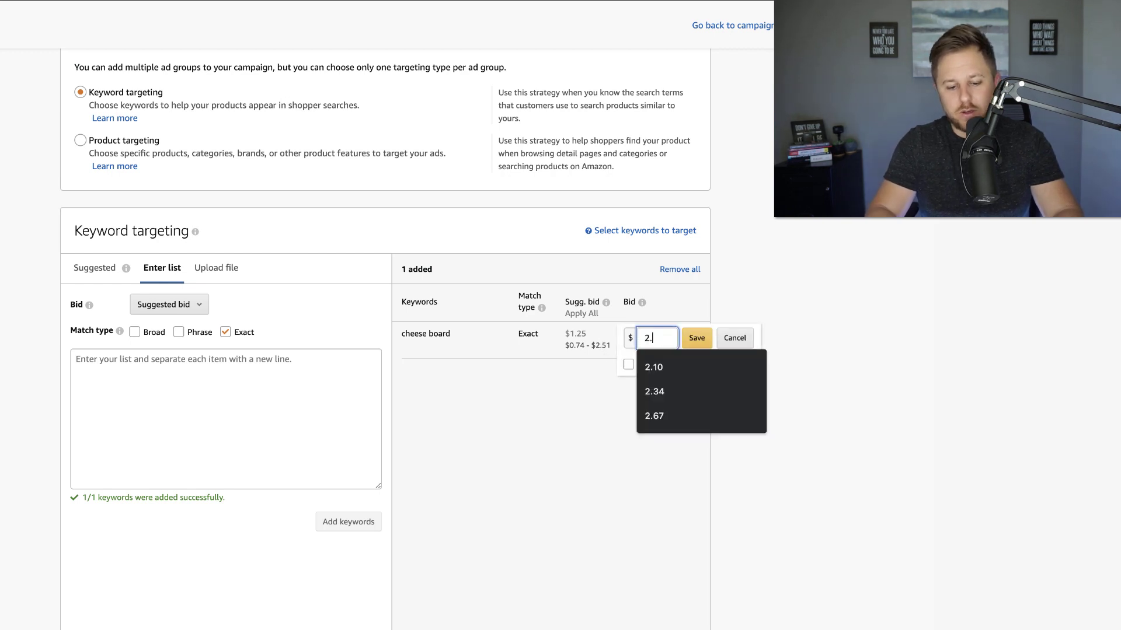
text(10)
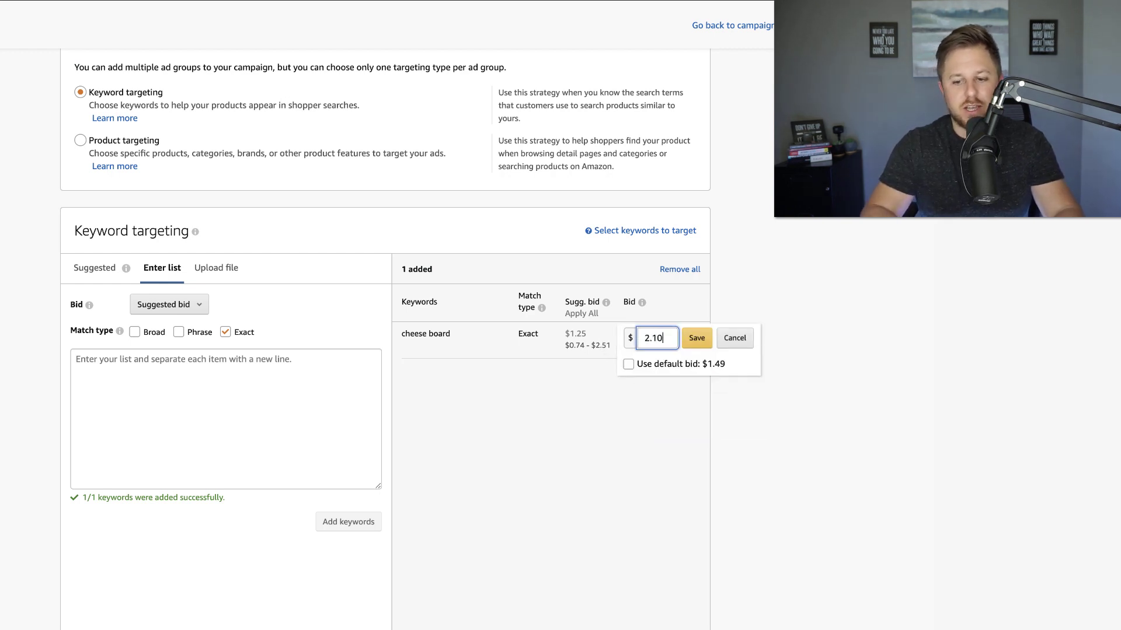
click(699, 339)
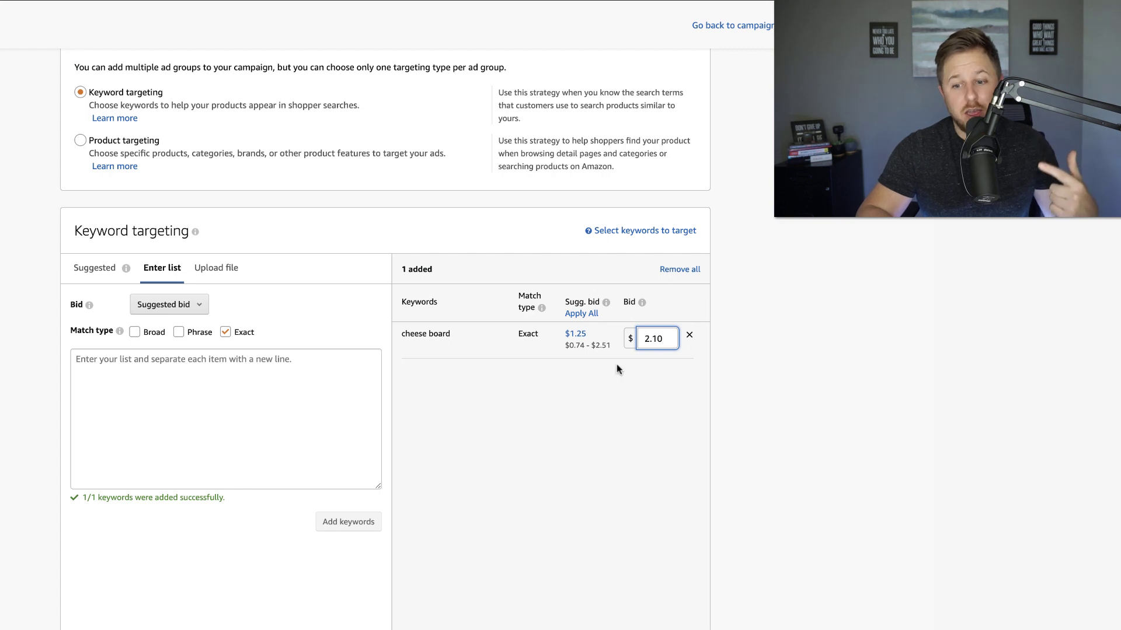
- Try to raise the cheese board keyword's bid to $20, and leave the bid editor without saving
key(BackSpace)
key(BackSpace)
key(BackSpace)
key(BackSpace)
text(20)
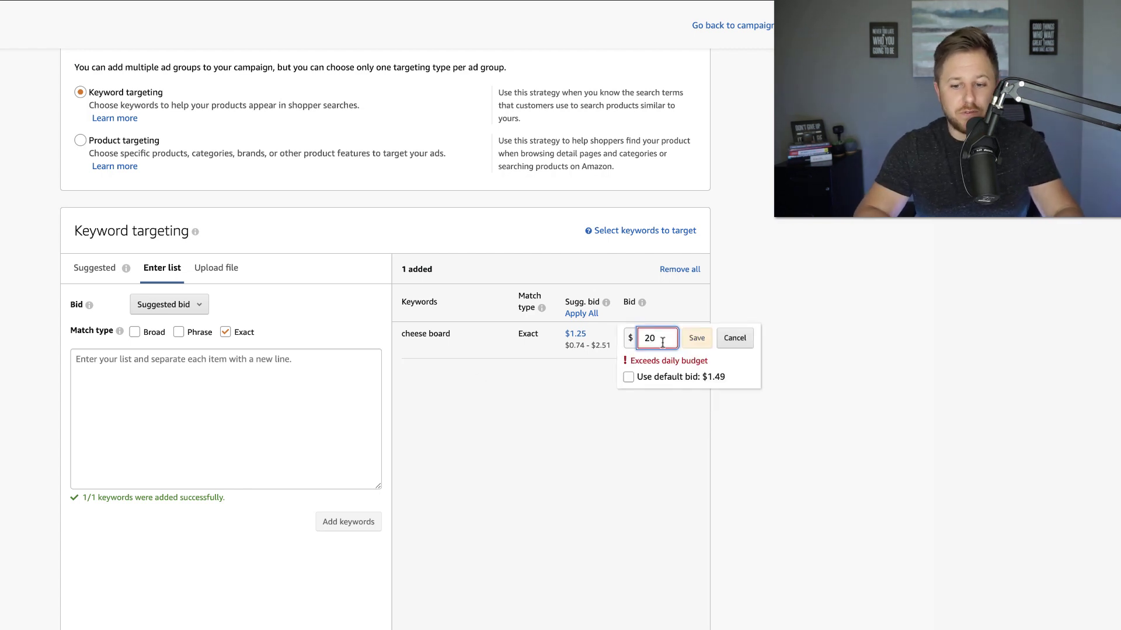
click(592, 393)
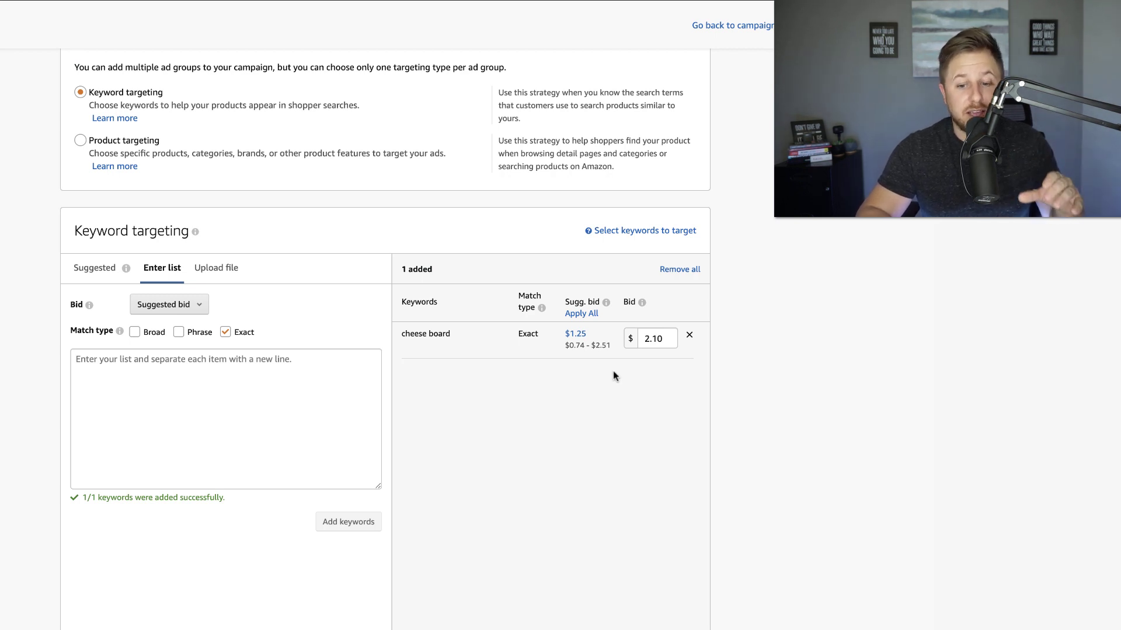
- Add the exact-match keywords cheese board cutter, cheese board plate, cheese board party and cheeeese at their suggested bids
click(242, 382)
text(chee)
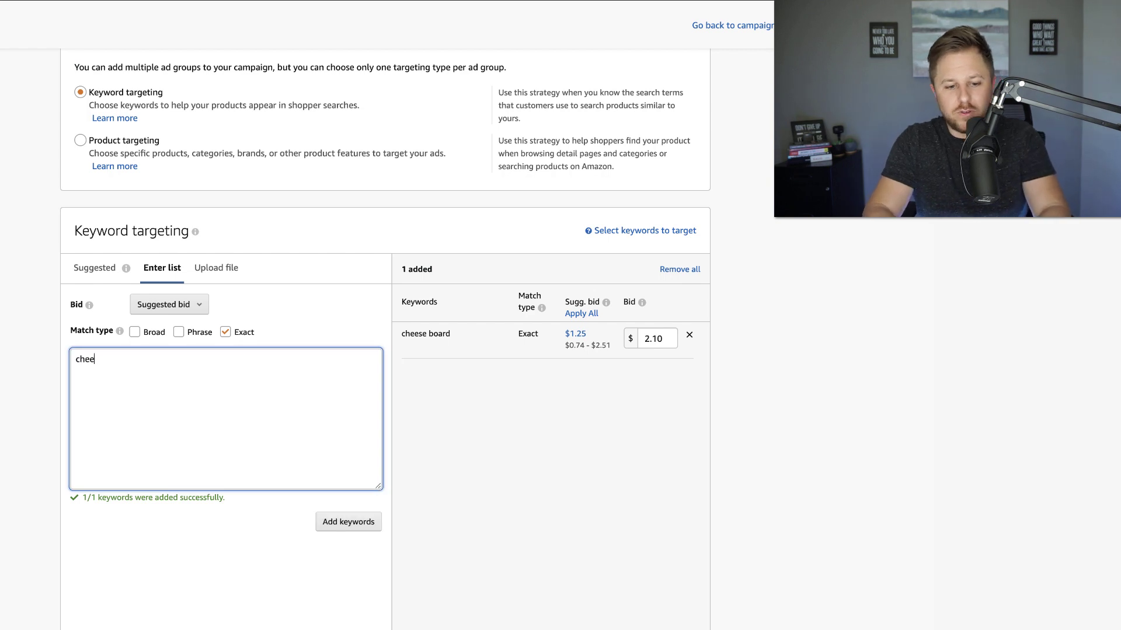
text(se board cutter)
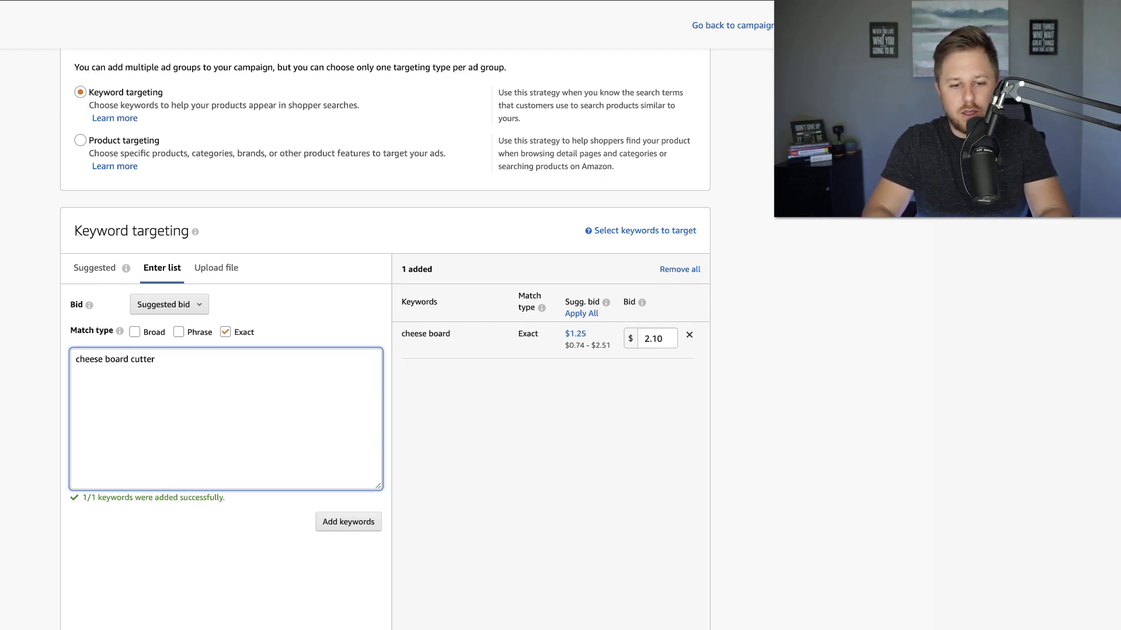
key(Return)
text(chee)
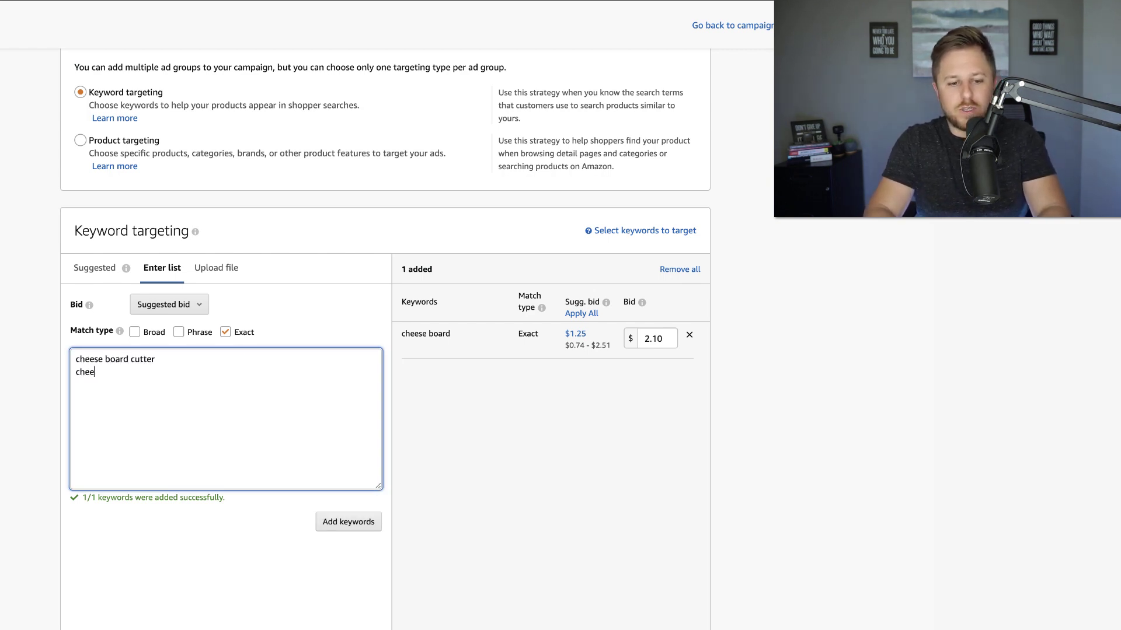
text(se board plate)
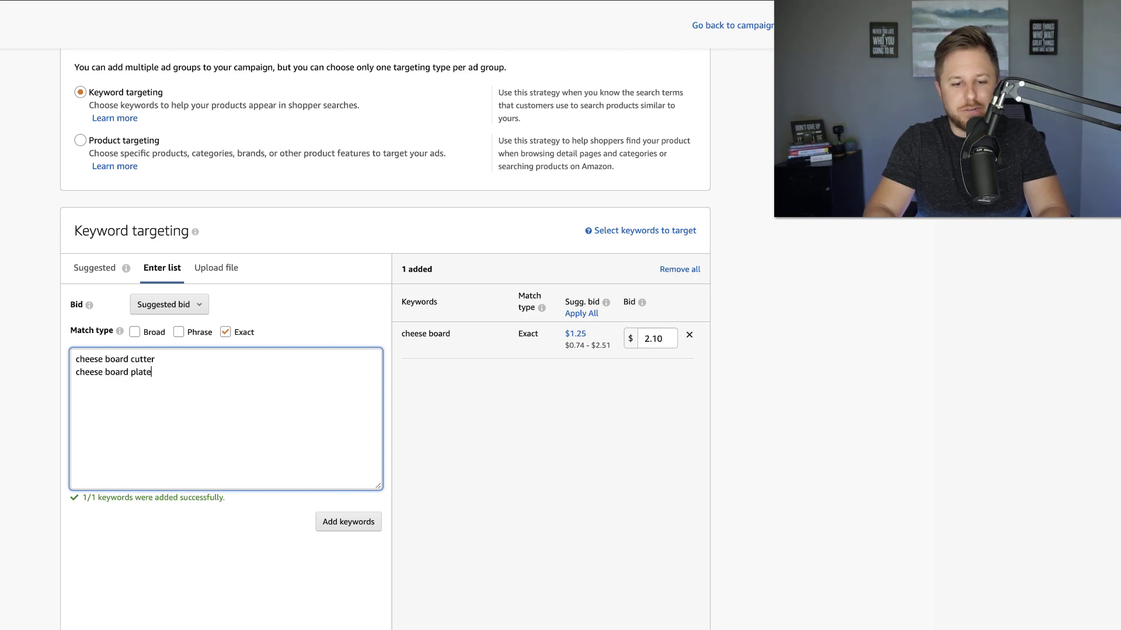
key(Return)
text(cheese board par)
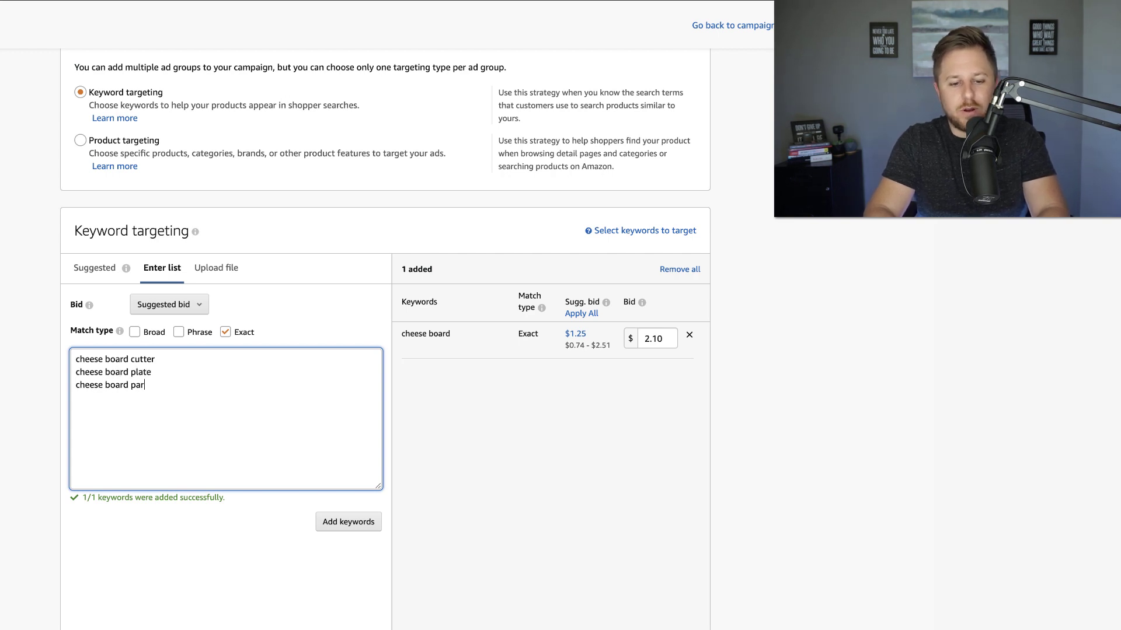
text(ty)
key(Return)
text(cheeeese)
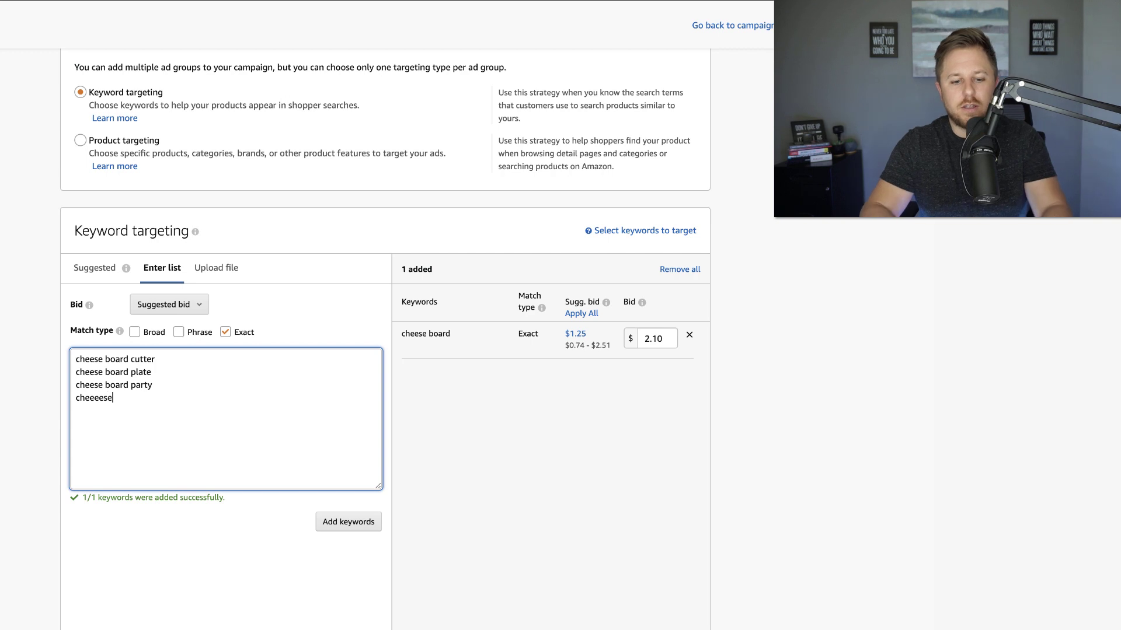
click(363, 524)
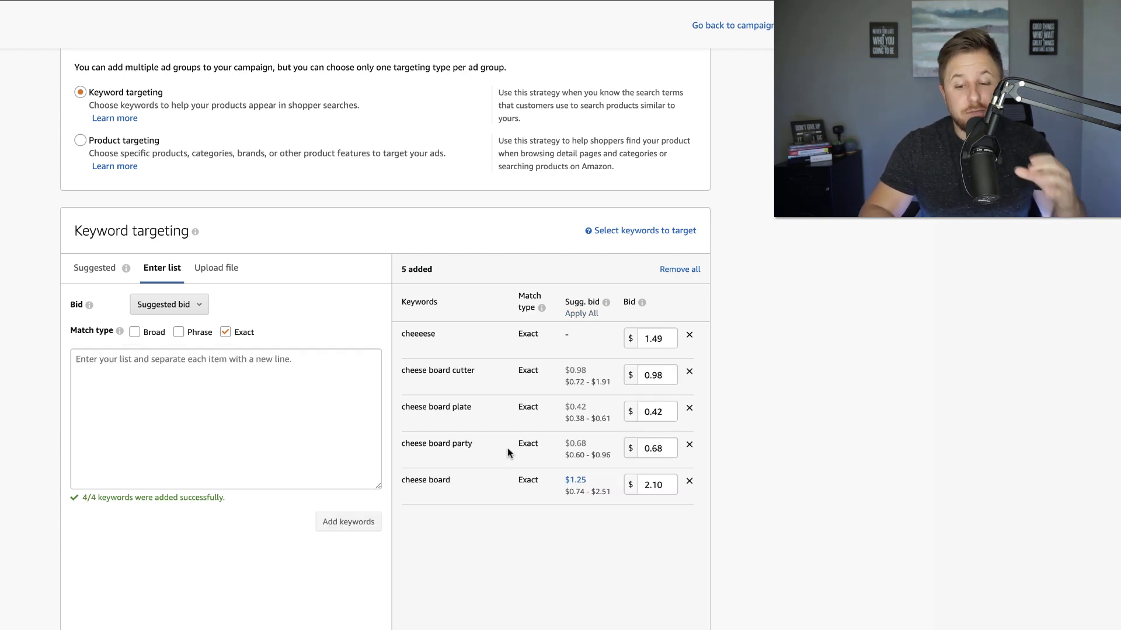
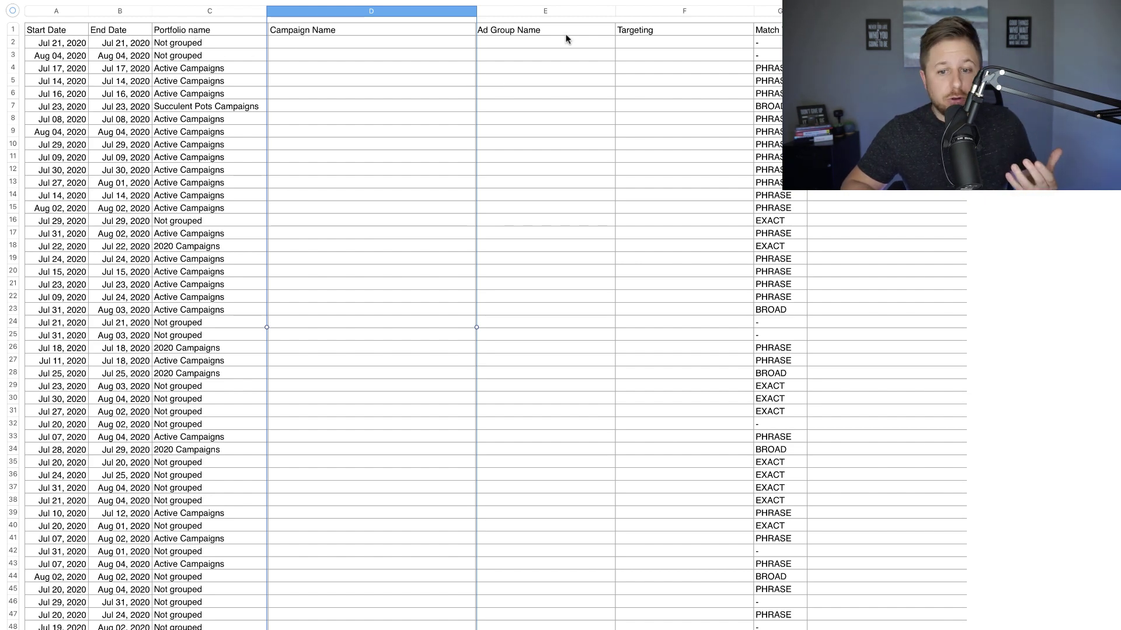
- Examine the search term report spreadsheet's columns, from campaign name and match type through clicks, spend, ACoS and RoAS to 7-day conversion rate
scroll(565, 38, right, 5)
scroll(565, 39, right, 2)
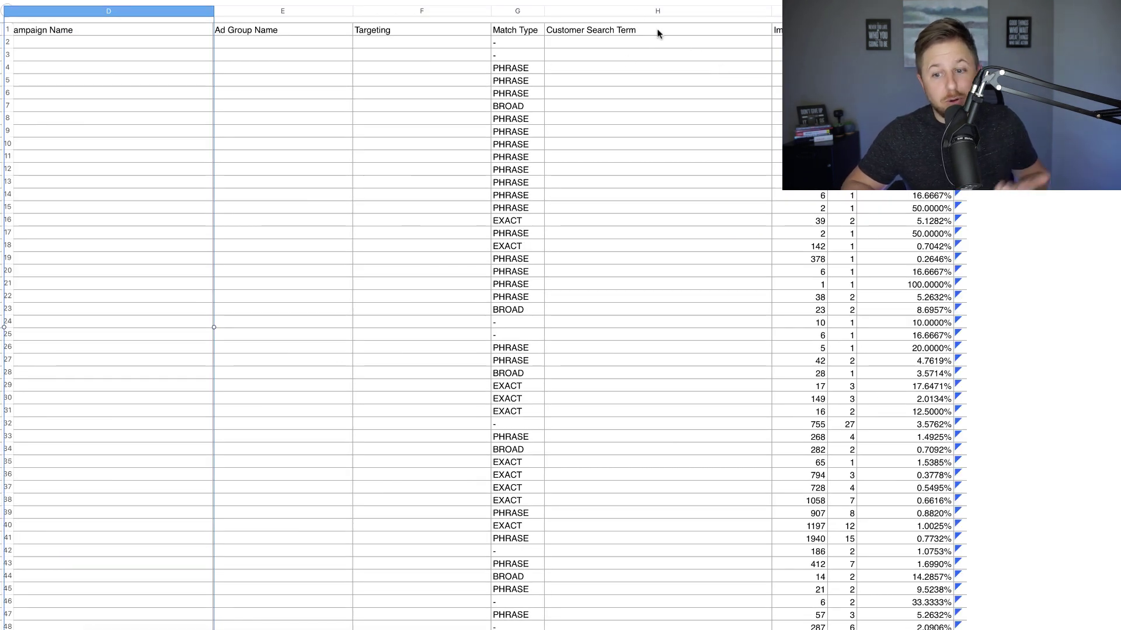
scroll(675, 82, right, 2)
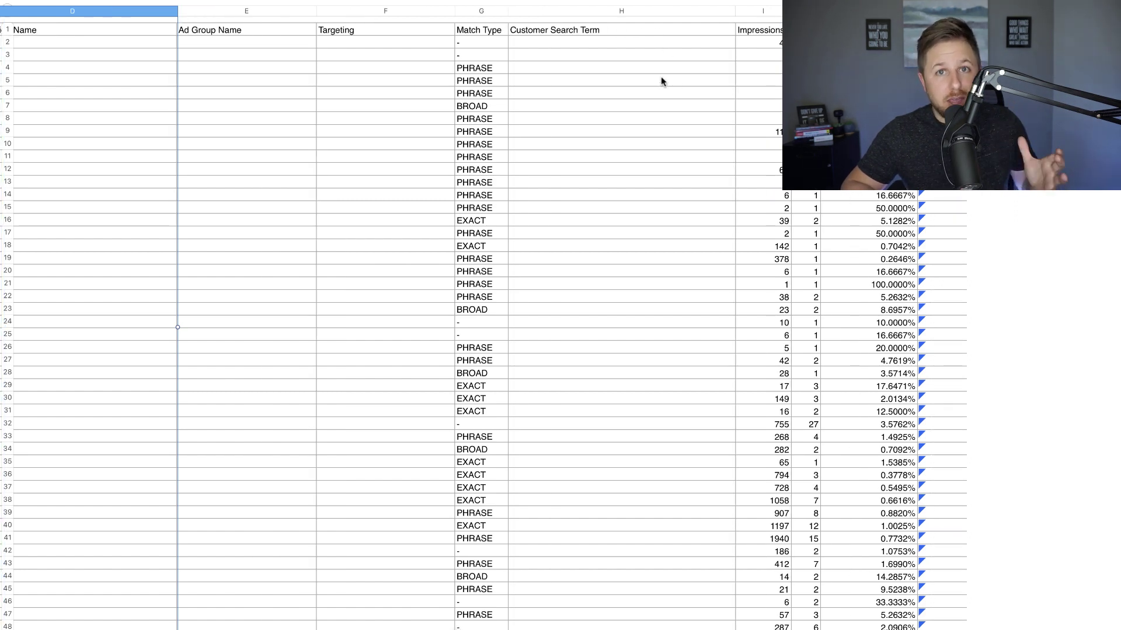
scroll(661, 77, right, 6)
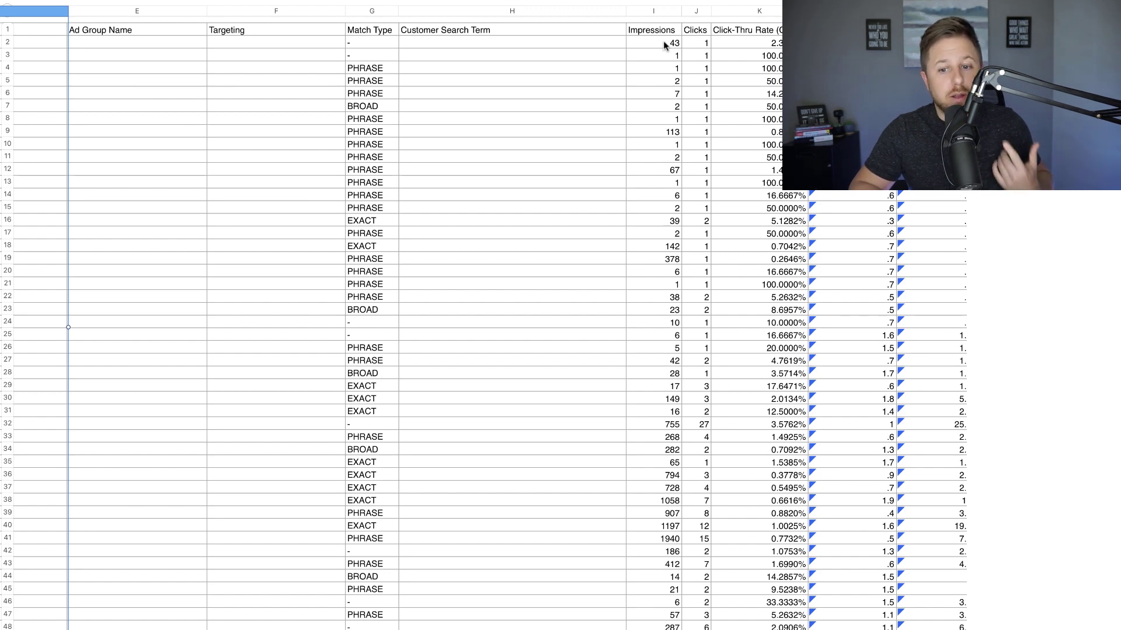
scroll(663, 41, right, 1)
scroll(663, 41, down, 1)
scroll(670, 34, up, 1)
scroll(670, 34, right, 10)
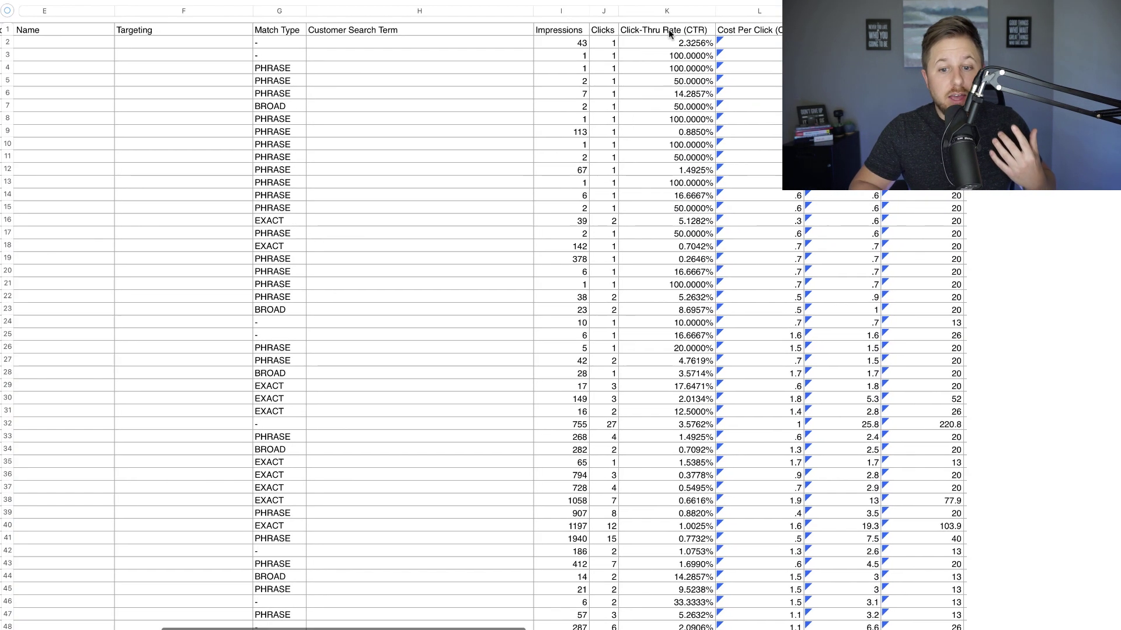
scroll(482, 33, right, 3)
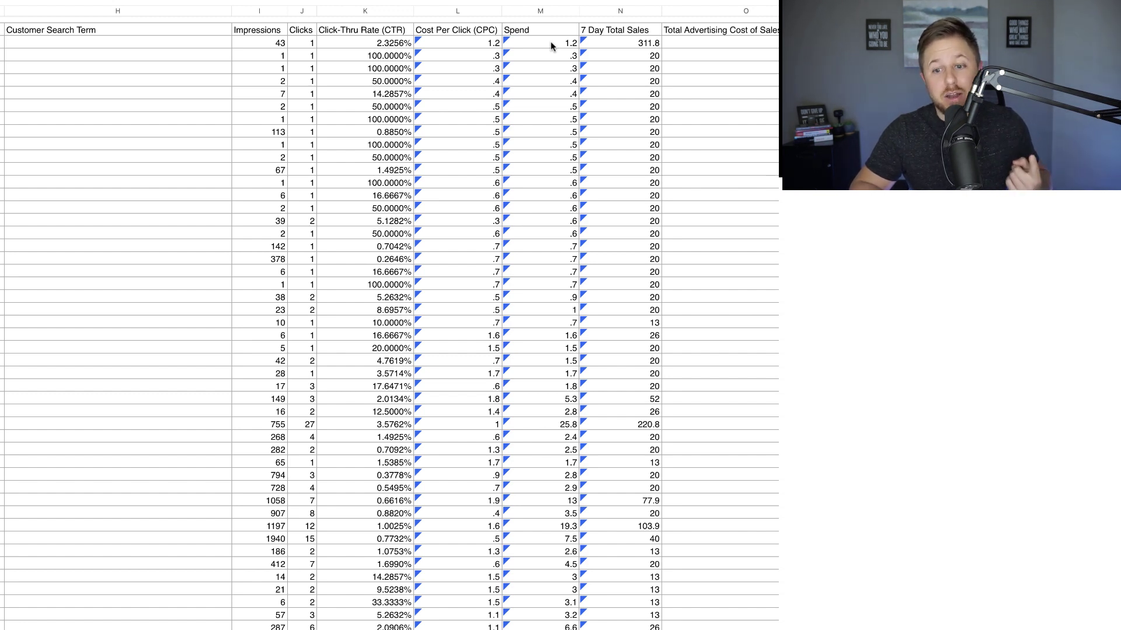
scroll(616, 51, right, 3)
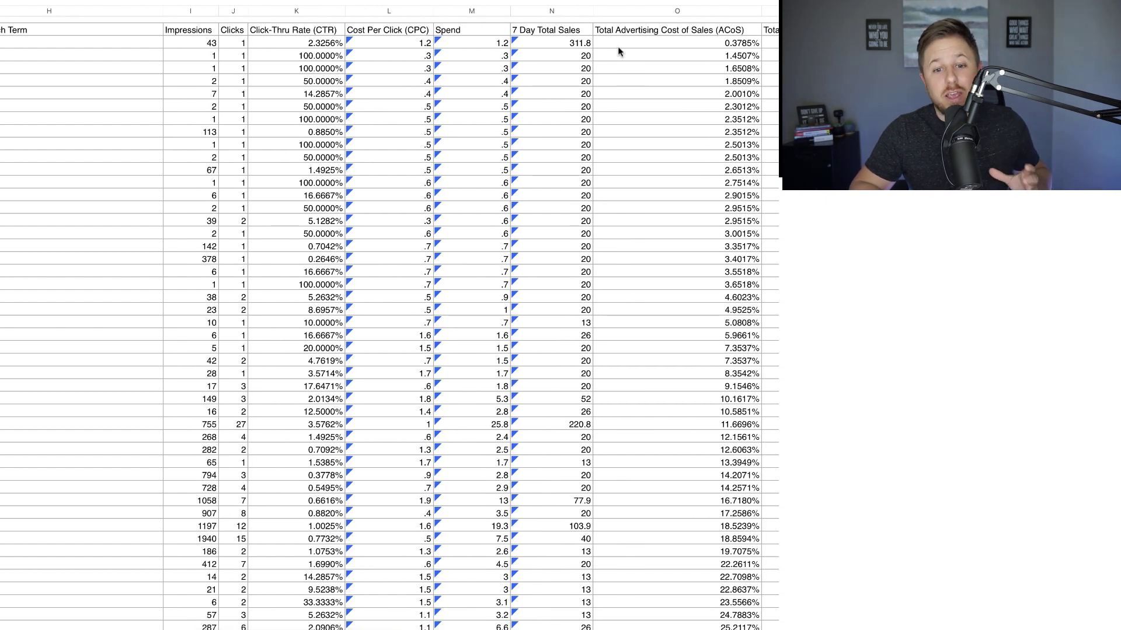
scroll(572, 46, left, 5)
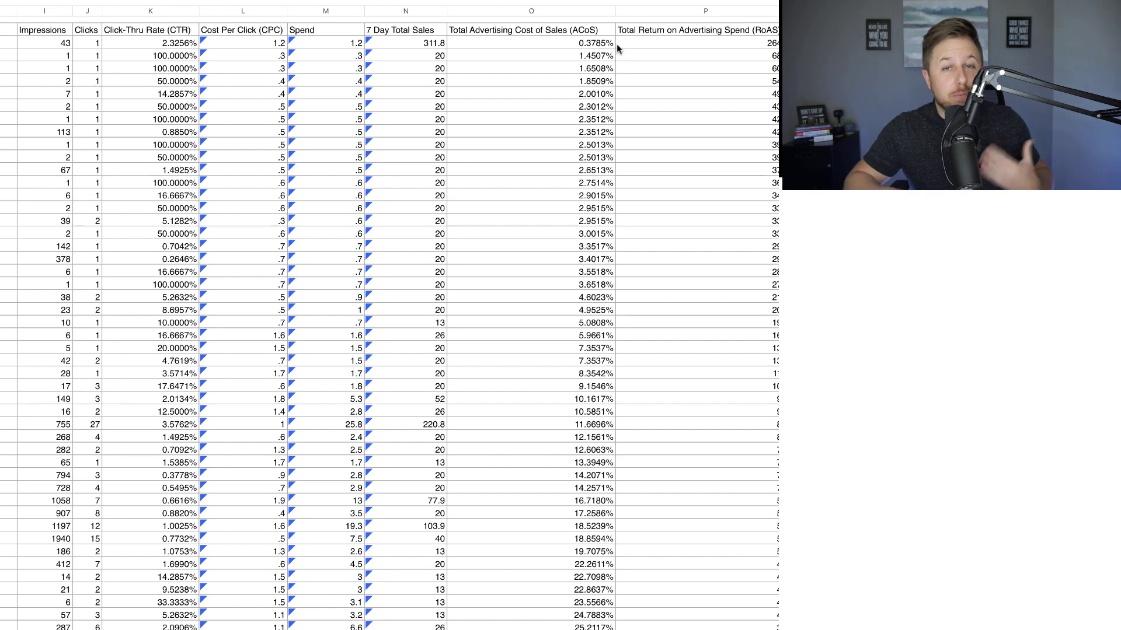
scroll(642, 47, right, 3)
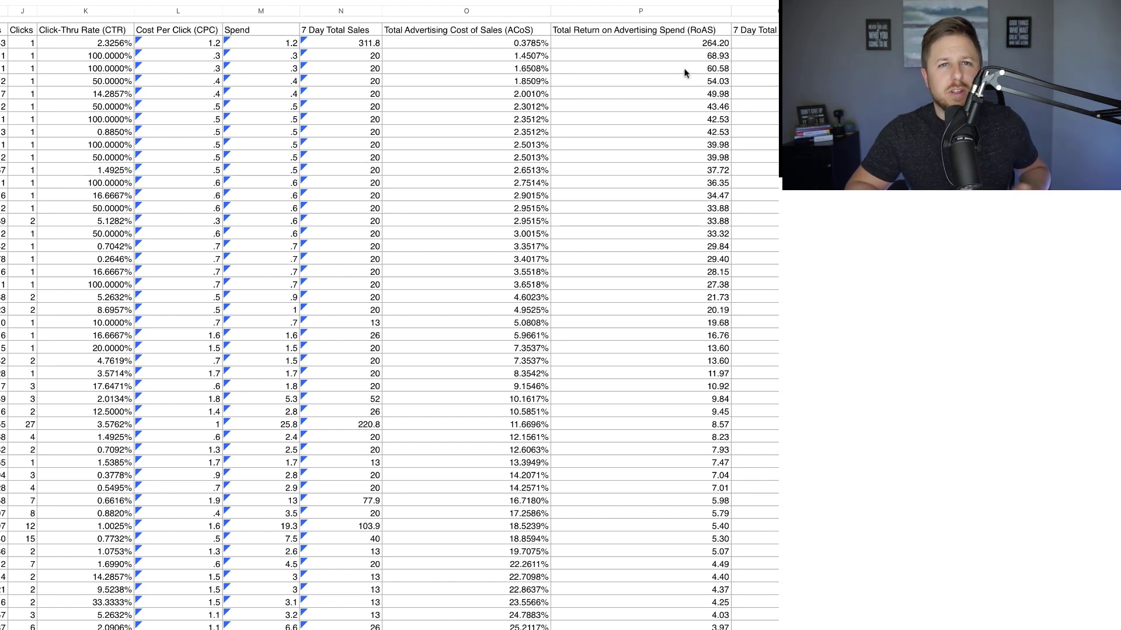
scroll(673, 81, right, 5)
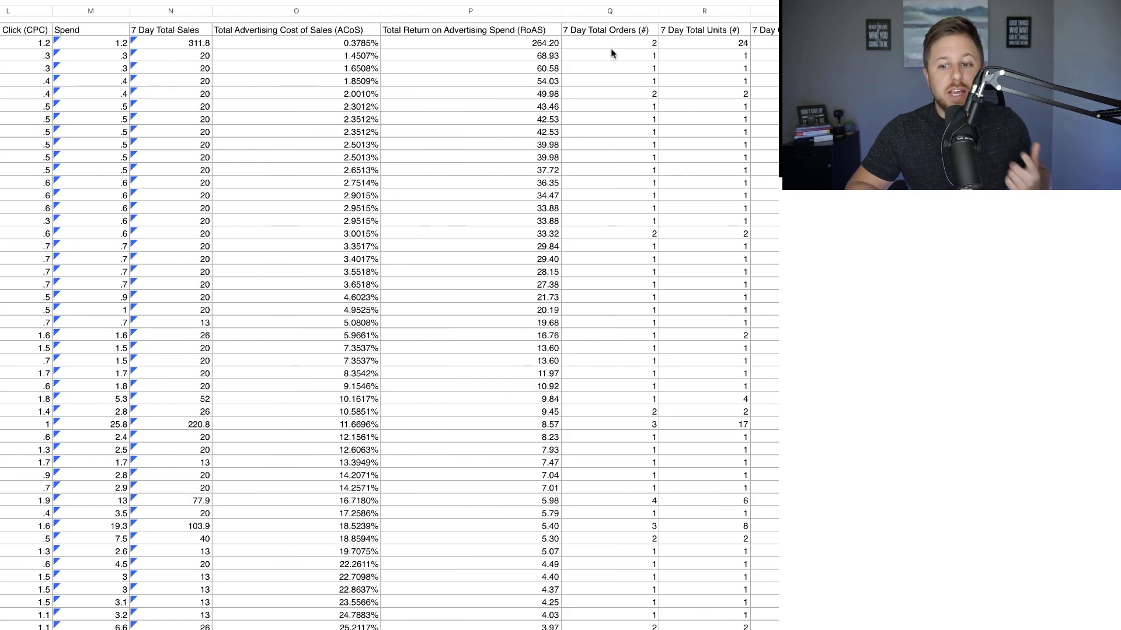
scroll(618, 50, right, 2)
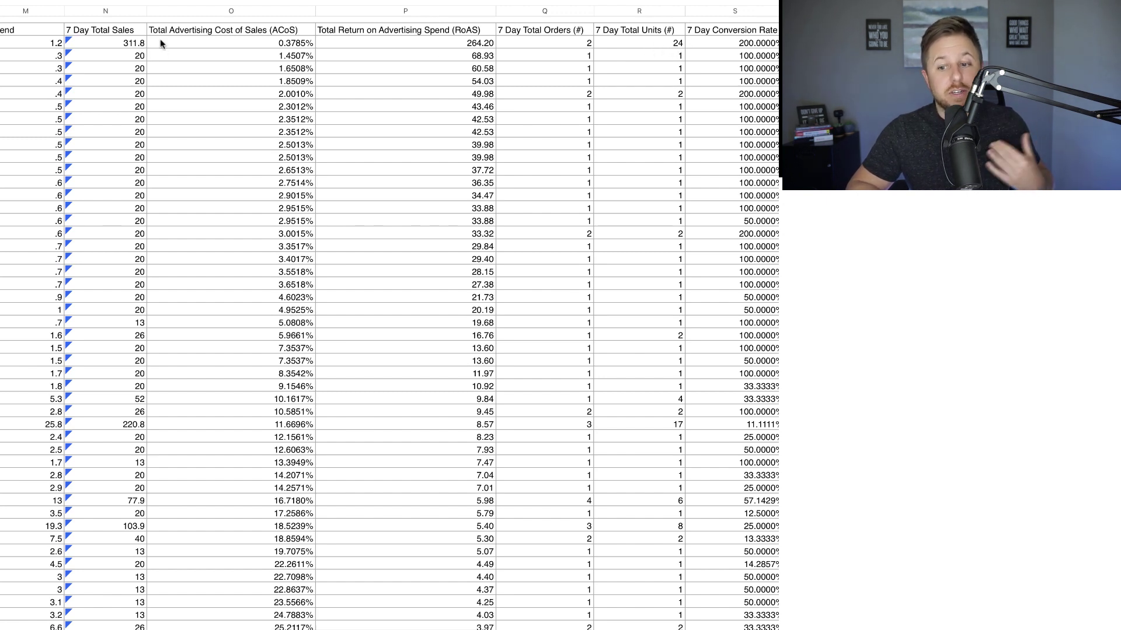
scroll(547, 74, right, 1)
- Return to the customer search terms in the report and review their cost per click, spend, 7-day sales and ACoS
scroll(586, 108, left, 15)
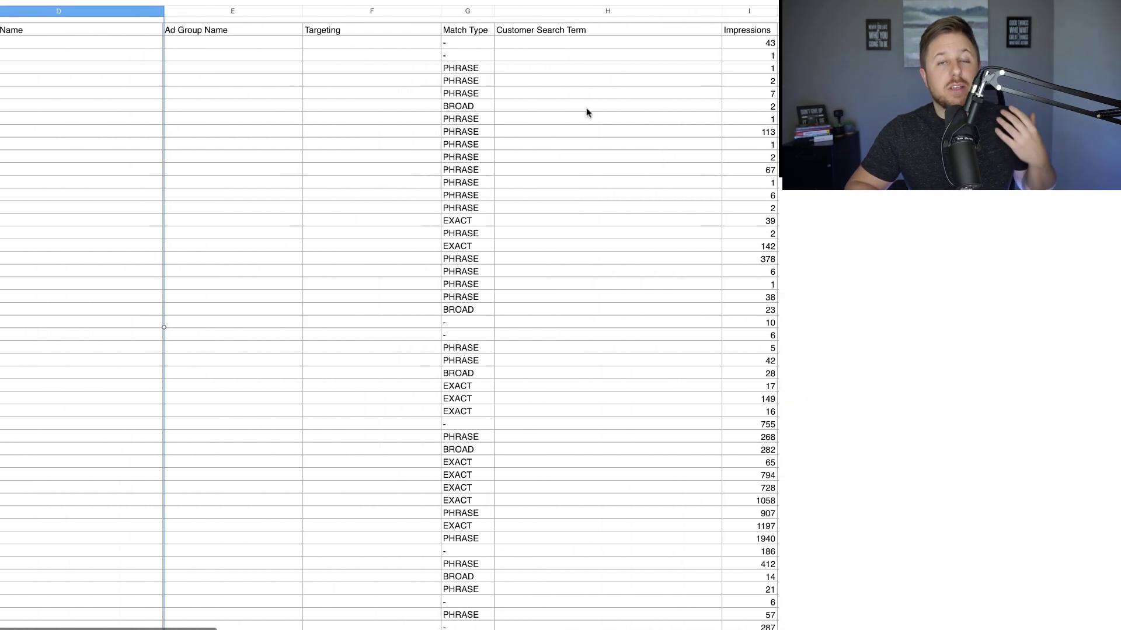
scroll(586, 107, left, 2)
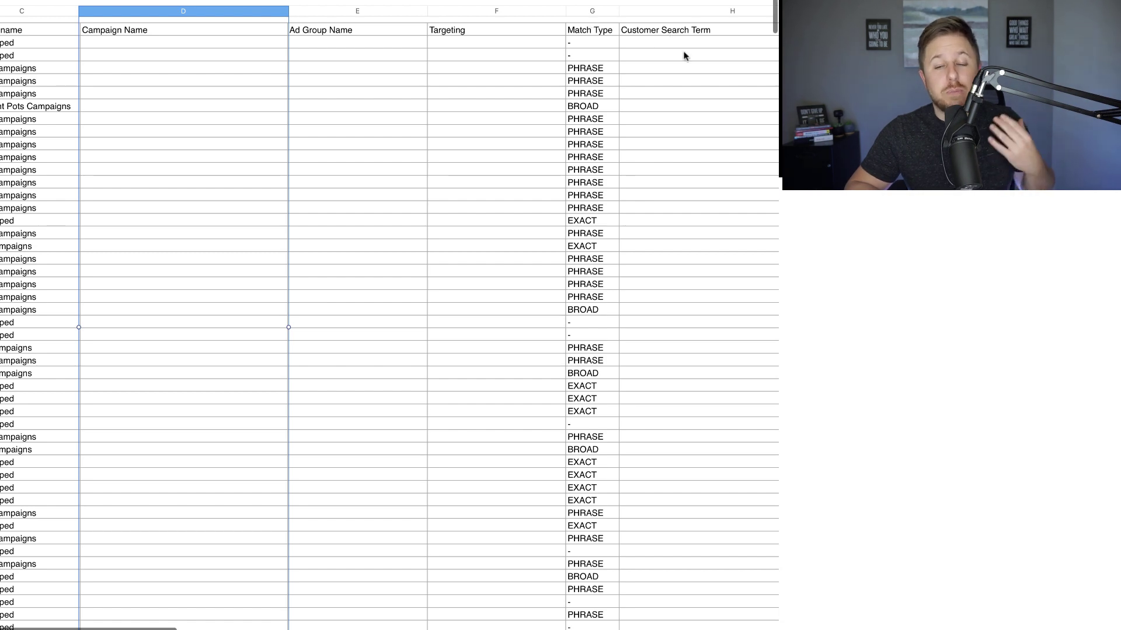
scroll(684, 56, right, 10)
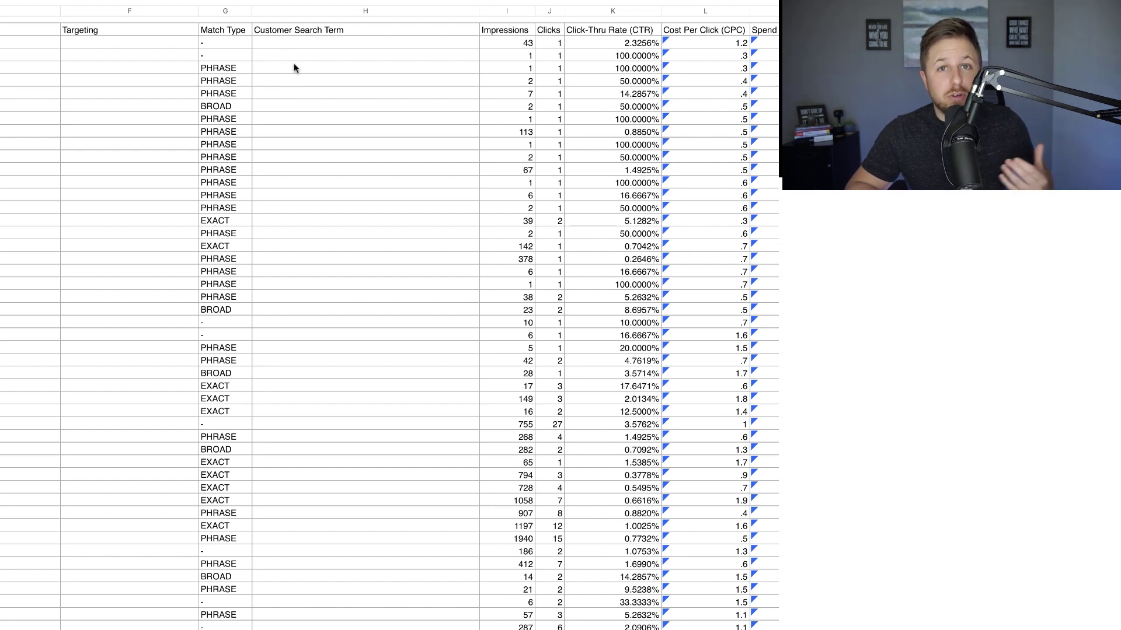
scroll(538, 69, right, 8)
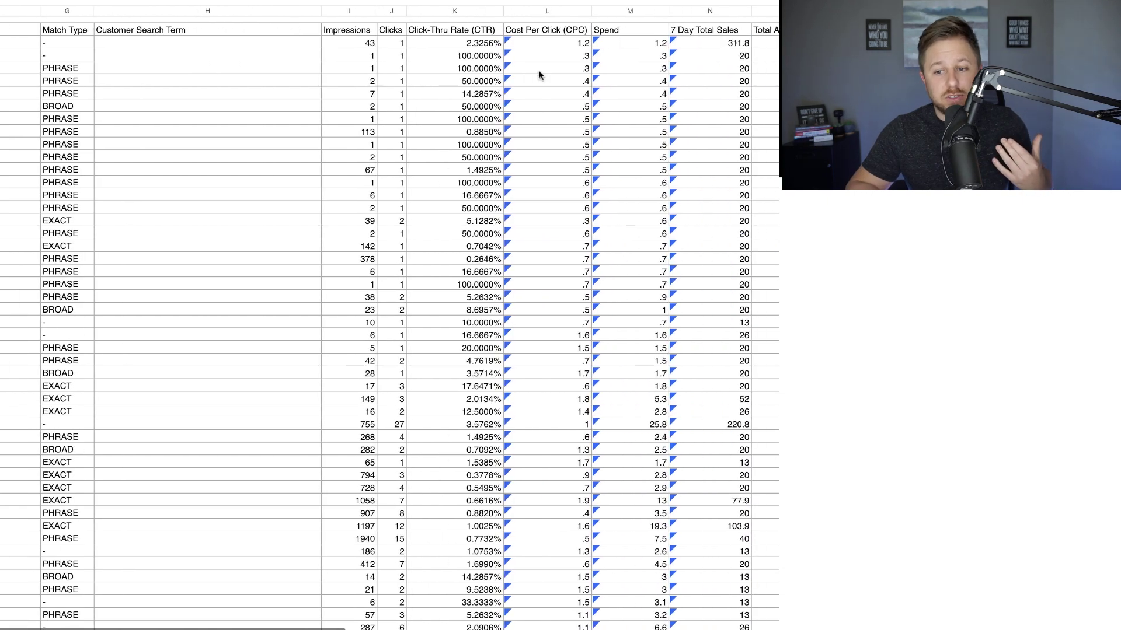
scroll(539, 69, right, 5)
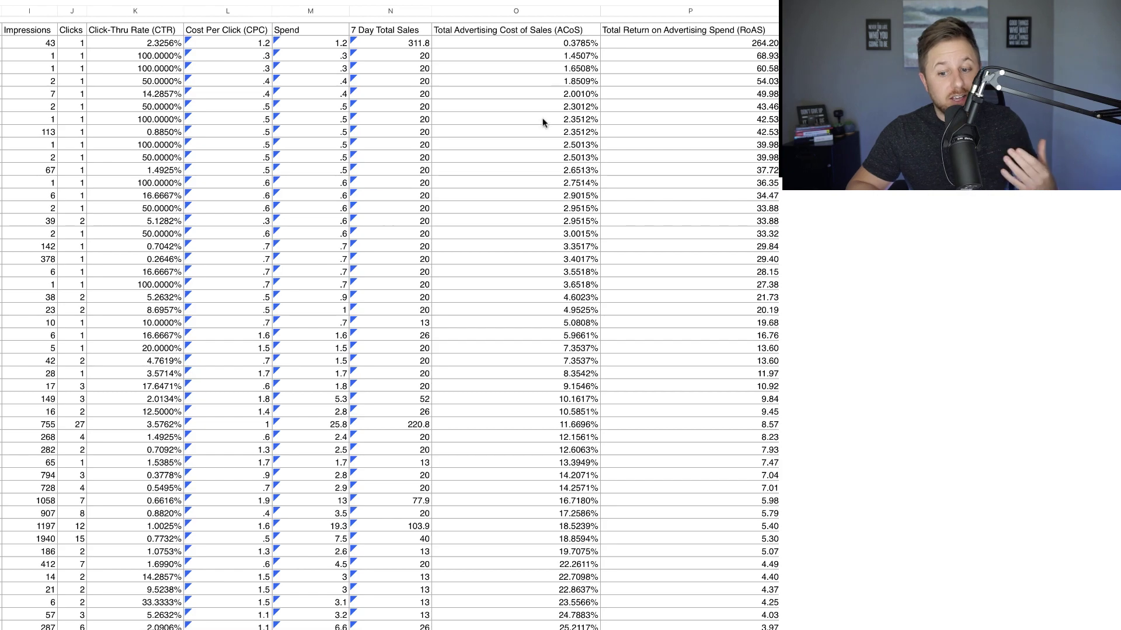
- Examine the report rows from lowest to highest ACoS and those without sales, comparing their clicks, cost per click, spend and 7-day sales
scroll(538, 175, down, 5)
scroll(537, 195, down, 7)
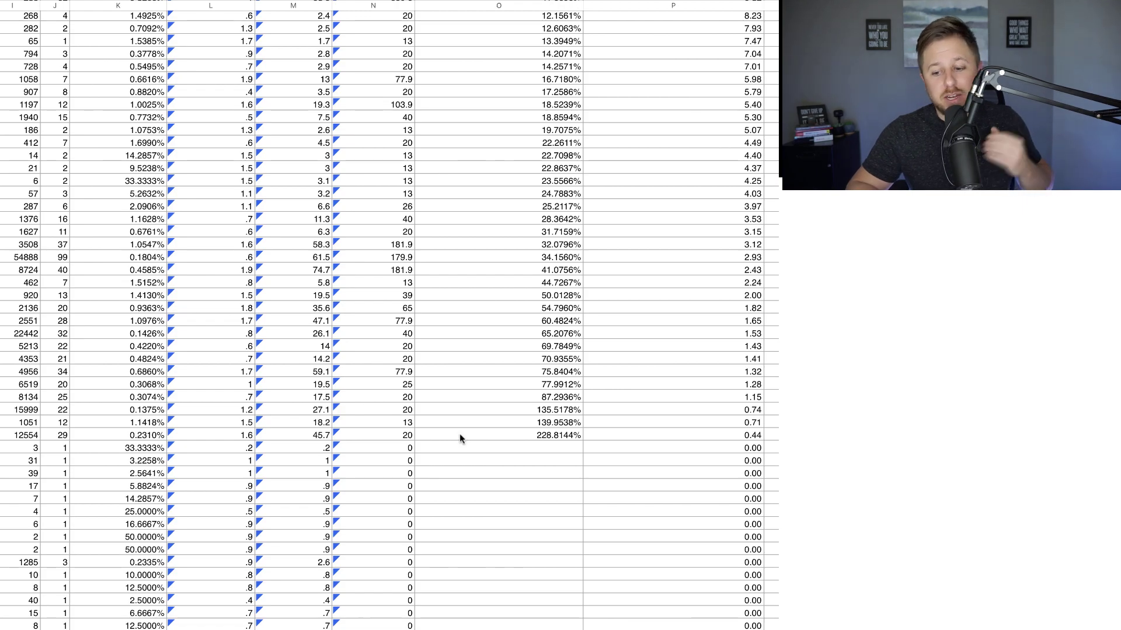
scroll(460, 436, left, 5)
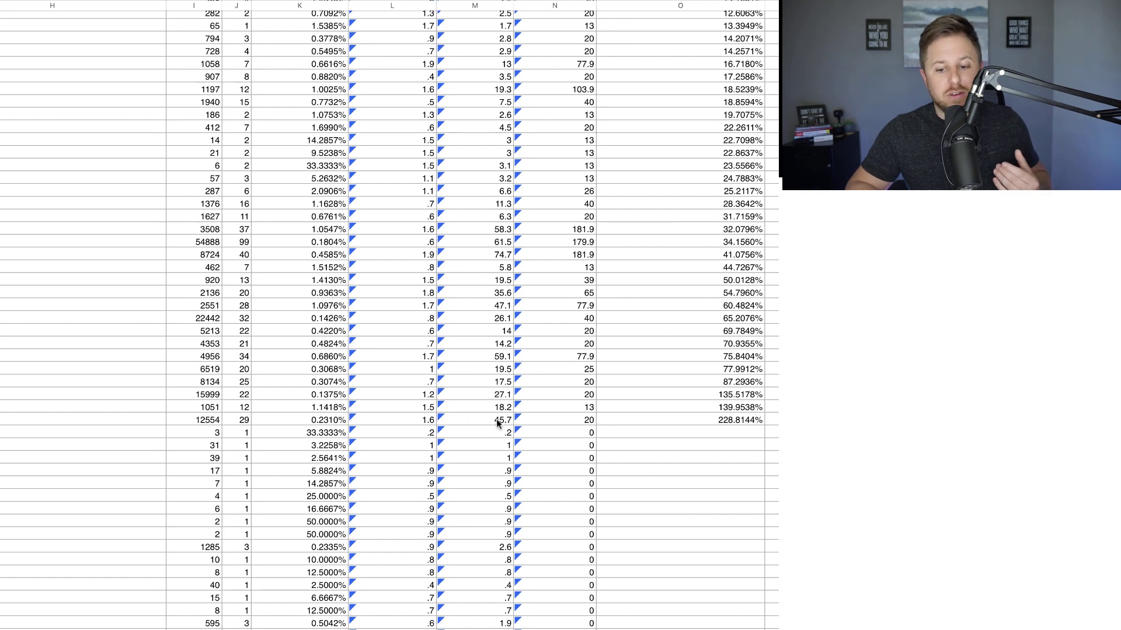
scroll(496, 419, up, 5)
scroll(496, 419, right, 2)
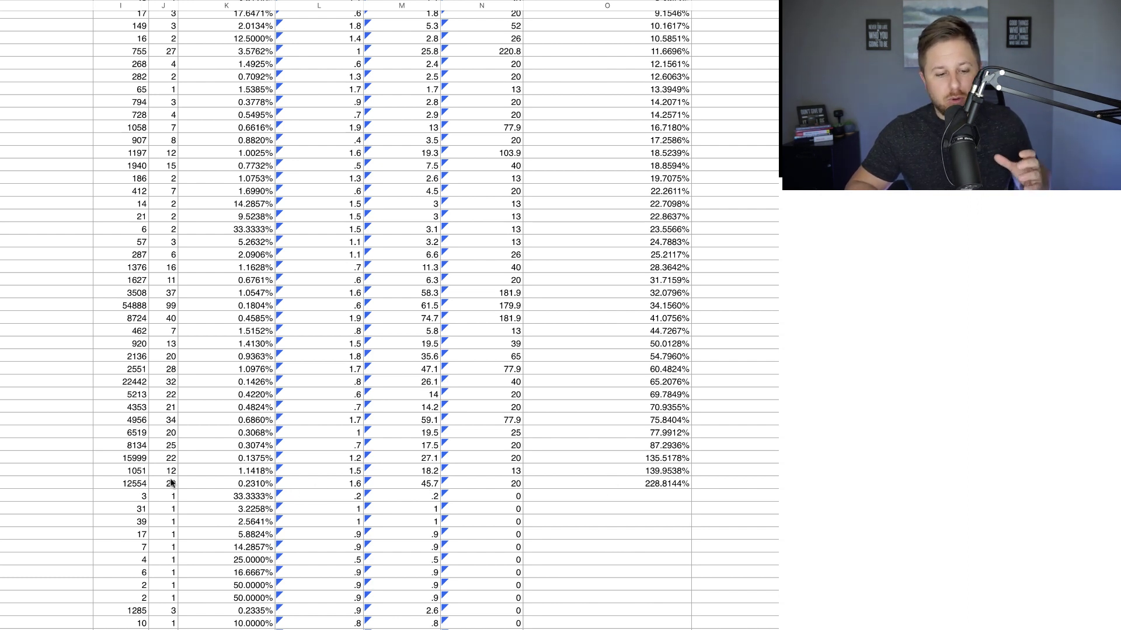
scroll(141, 478, left, 3)
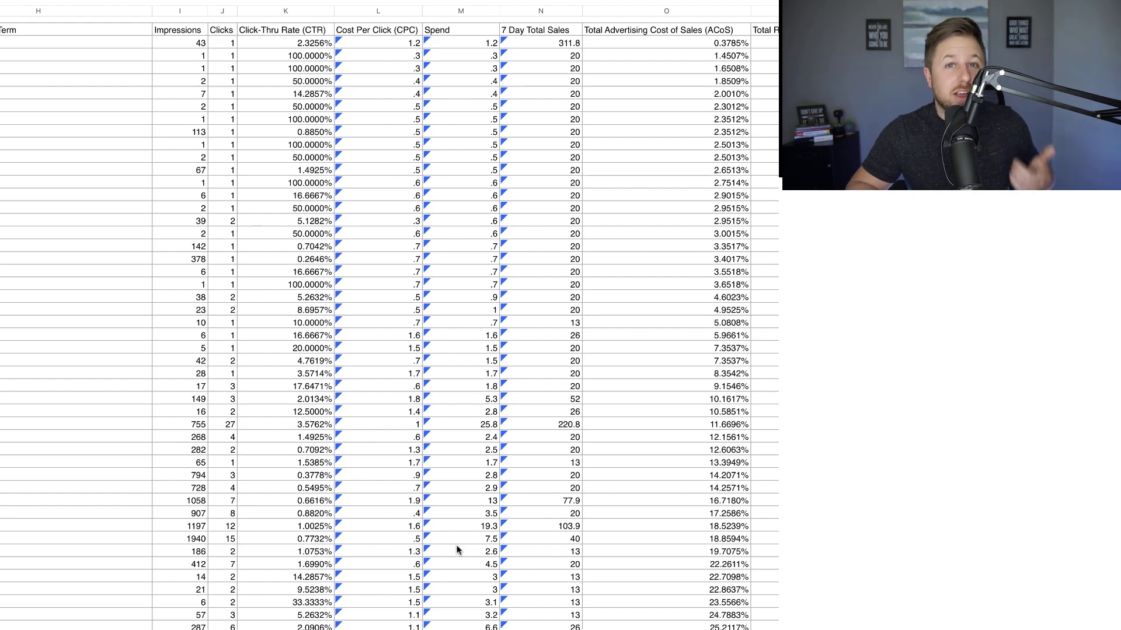
scroll(227, 444, down, 2)
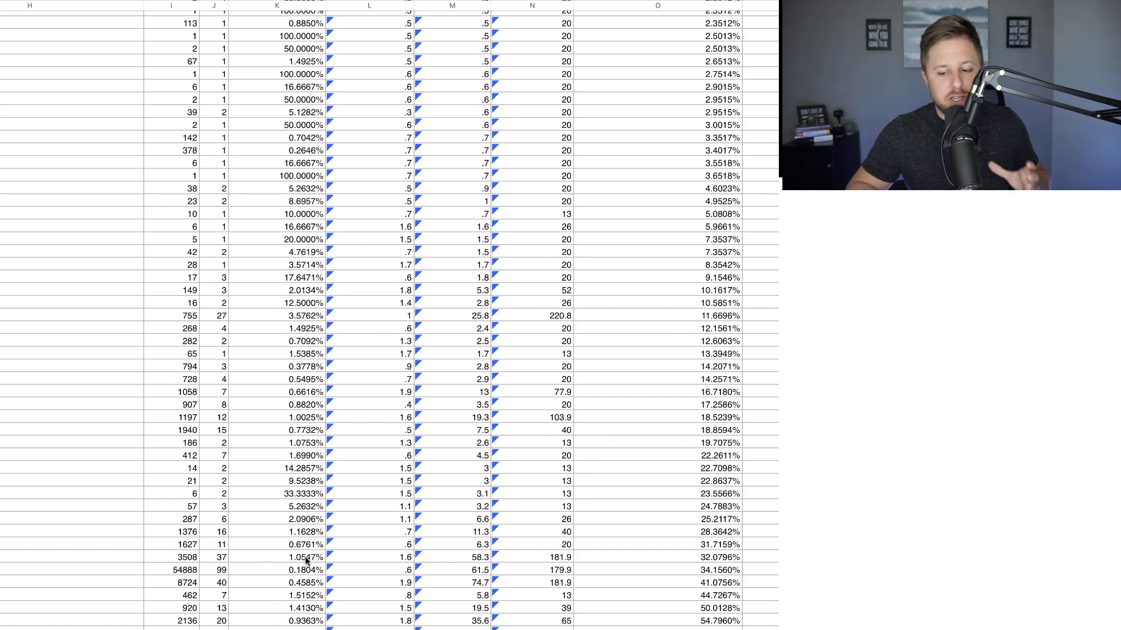
scroll(304, 562, down, 10)
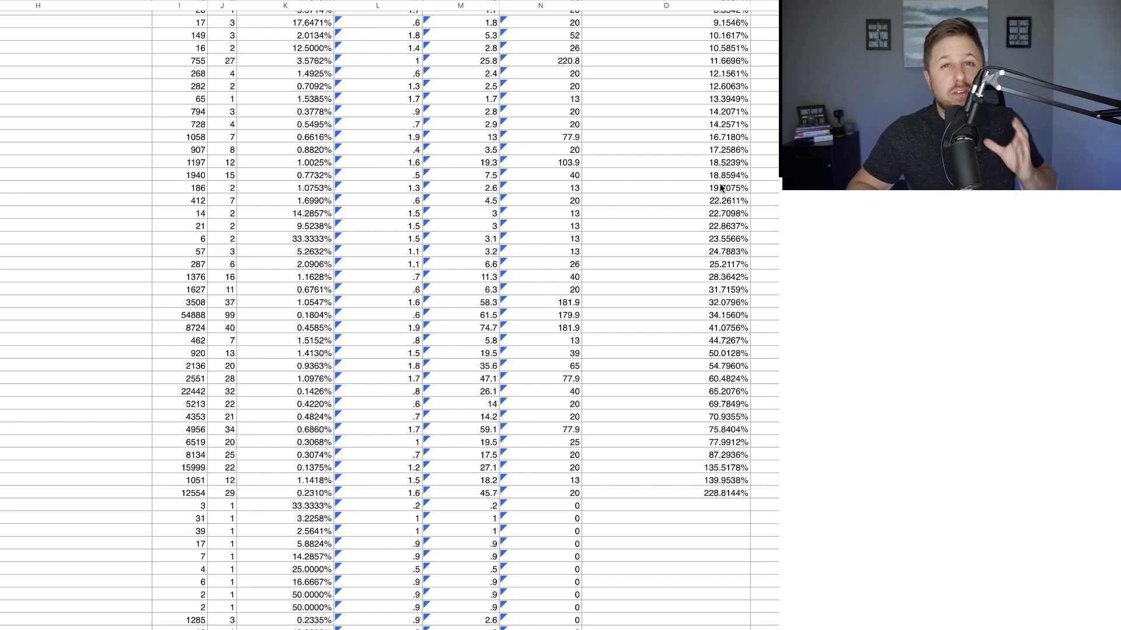
scroll(722, 188, up, 5)
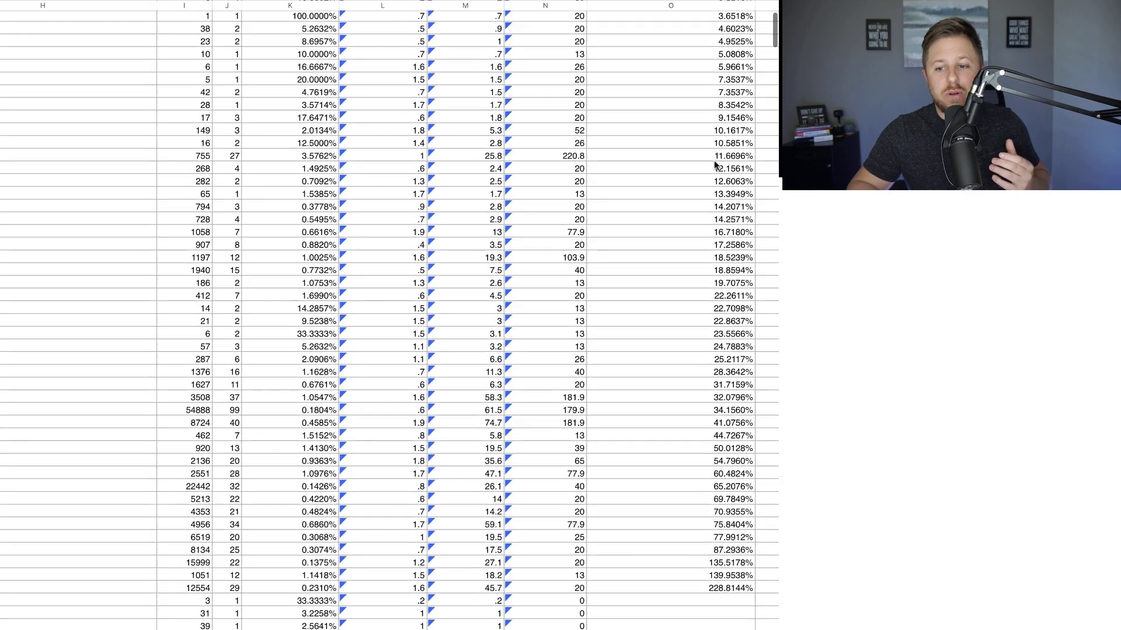
scroll(714, 165, up, 1)
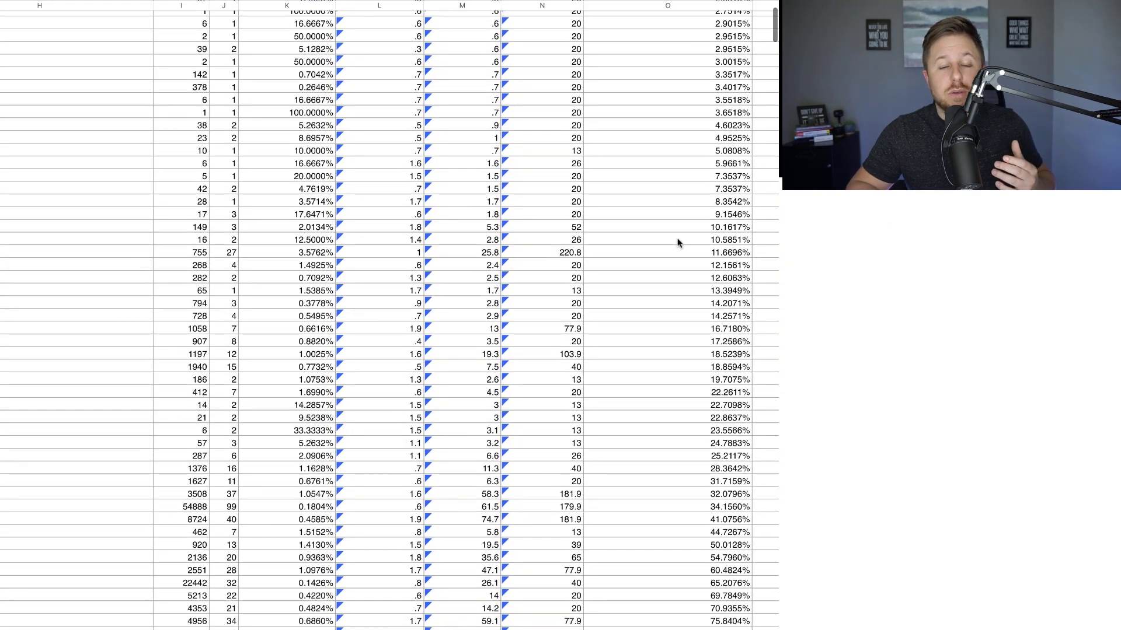
scroll(676, 244, up, 3)
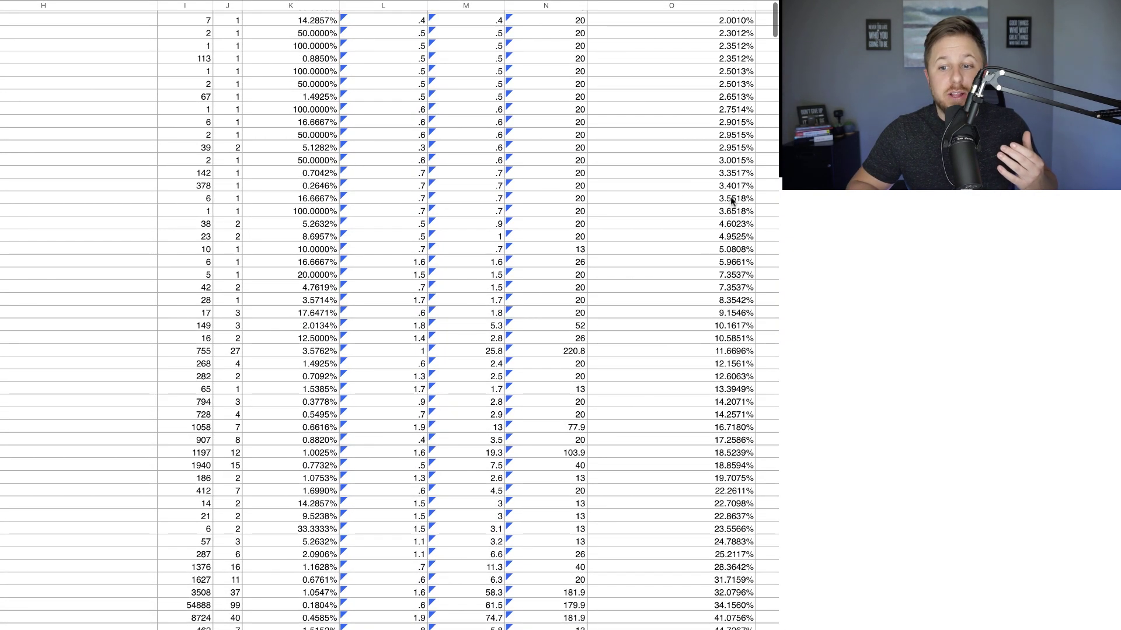